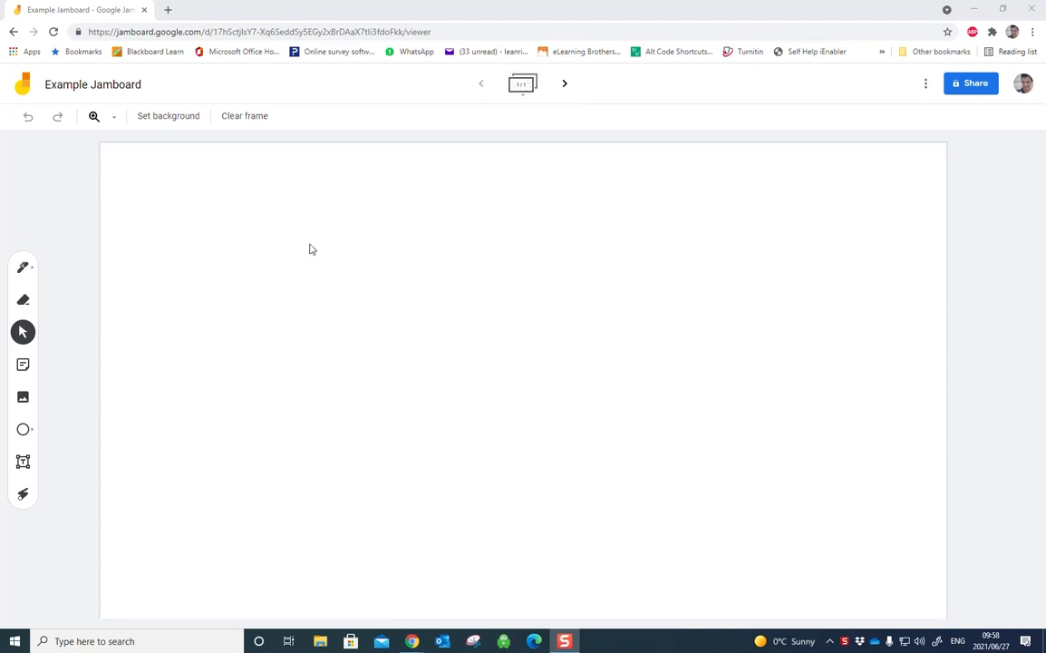
Step: Draw a freehand blue heart with the Pen near the upper middle of the frame
left_click(23, 270)
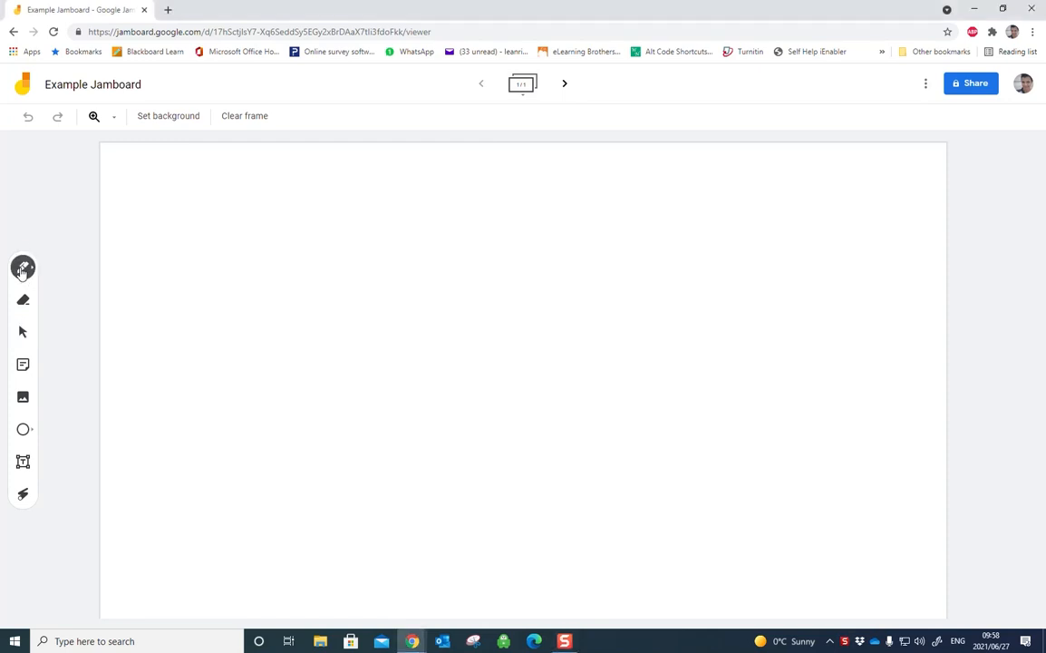
left_click(27, 272)
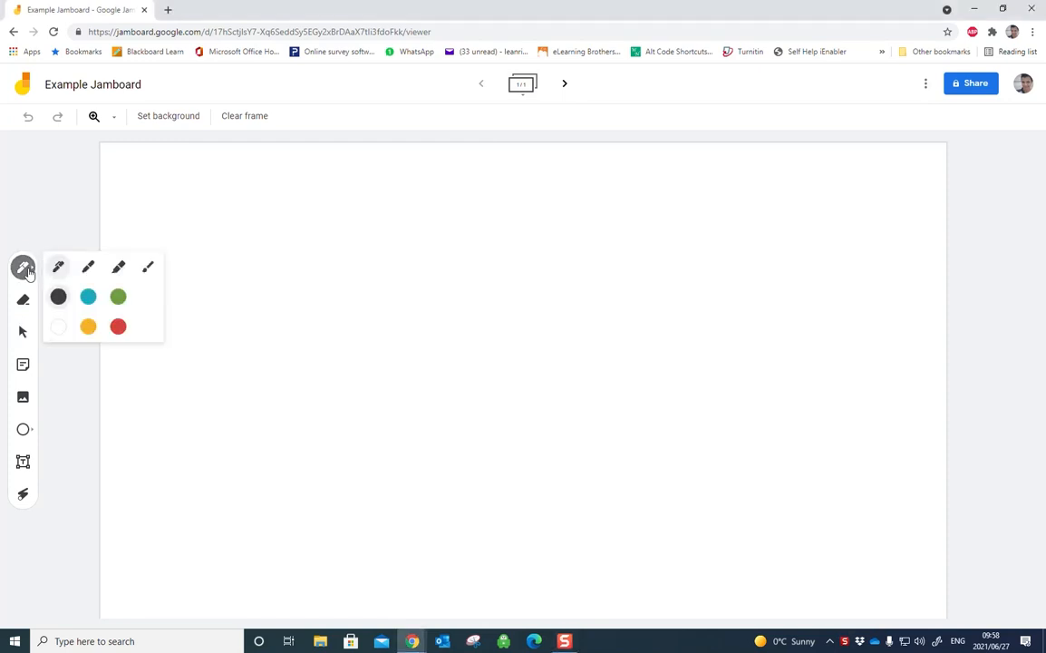
left_click(87, 296)
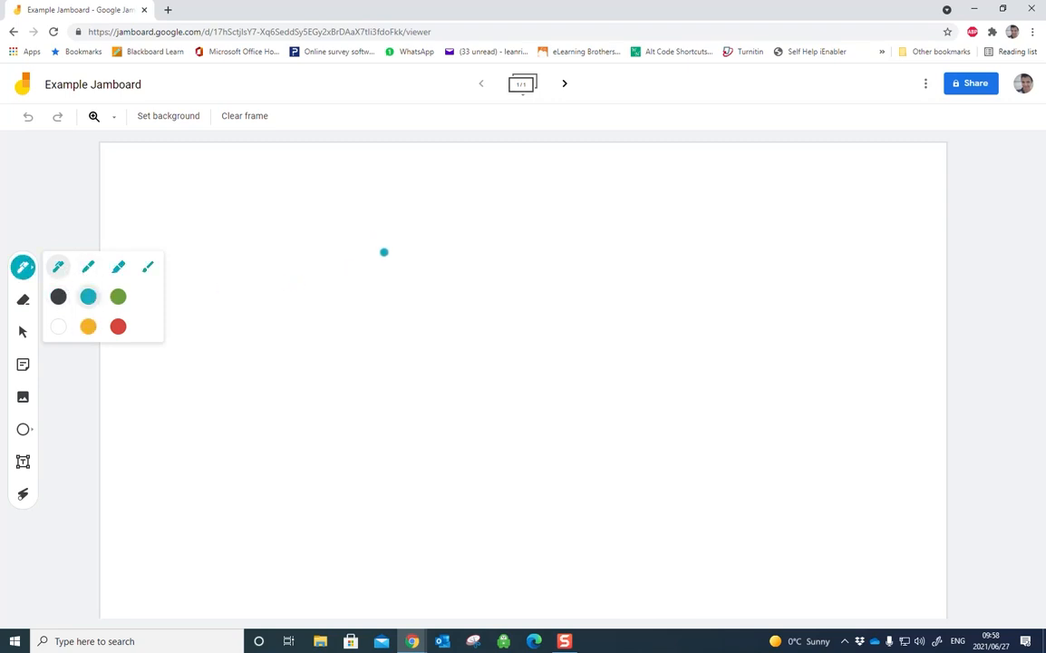
mouse_move(404, 255)
left_mouse_down()
mouse_move(358, 268)
mouse_move(413, 317)
mouse_move(456, 265)
mouse_move(419, 240)
mouse_move(405, 254)
left_mouse_up()
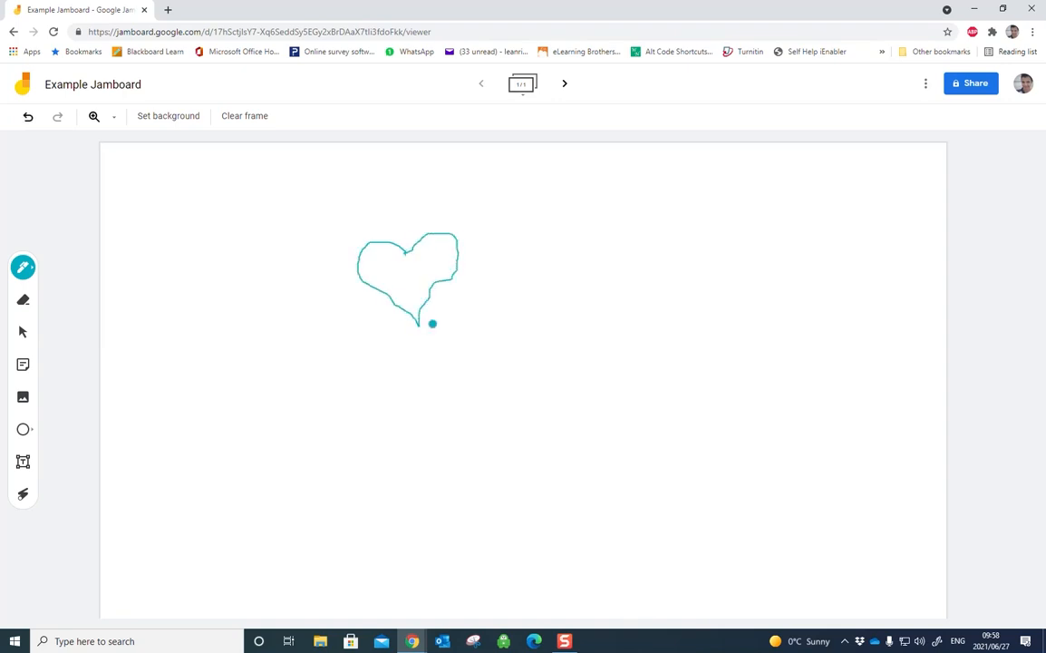
Step: Scribble a yellow zigzag across the blue heart with the Marker
left_click(22, 266)
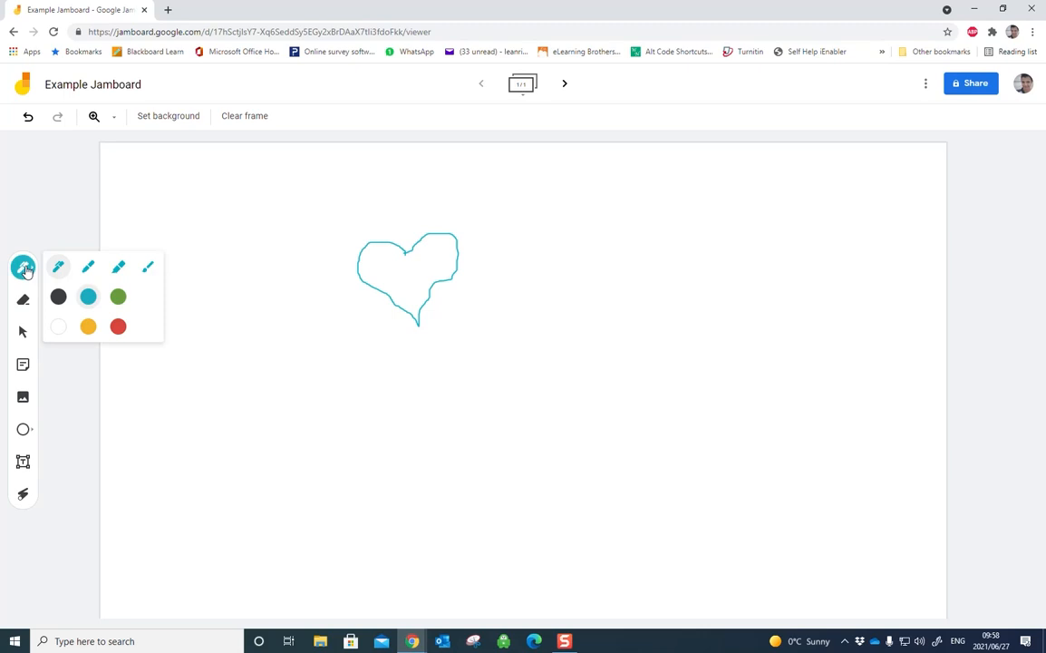
left_click(89, 268)
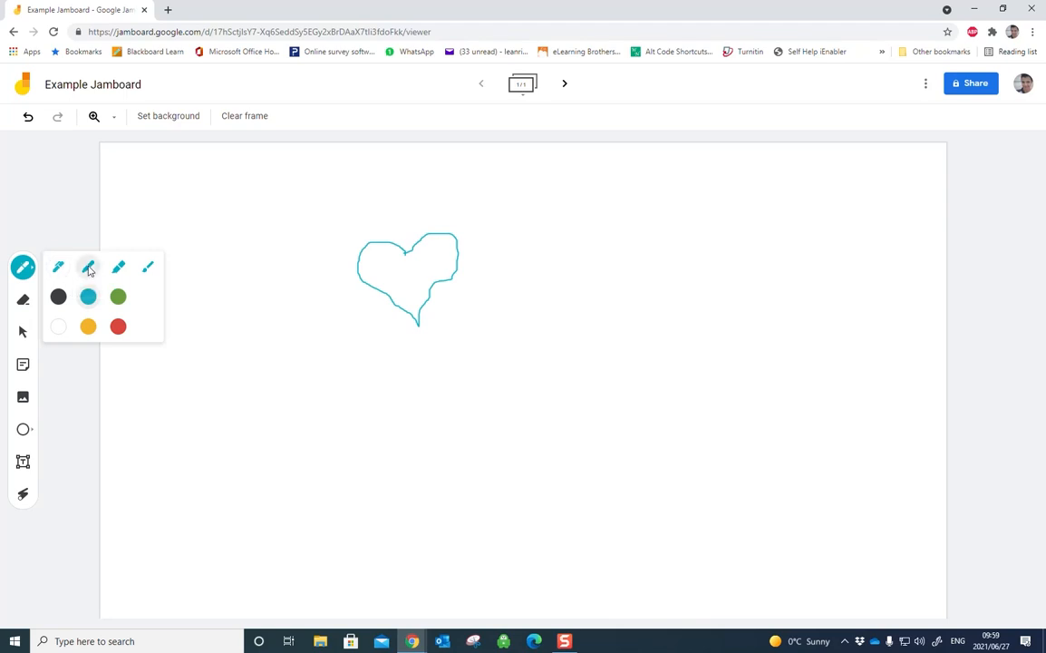
left_click(88, 327)
mouse_move(360, 231)
left_mouse_down()
mouse_move(373, 252)
mouse_move(362, 285)
mouse_move(344, 290)
mouse_move(448, 291)
mouse_move(490, 331)
mouse_move(434, 361)
mouse_move(458, 362)
left_mouse_up()
Step: Draw several horizontal and vertical green Highlighter strokes over the heart
left_click(23, 266)
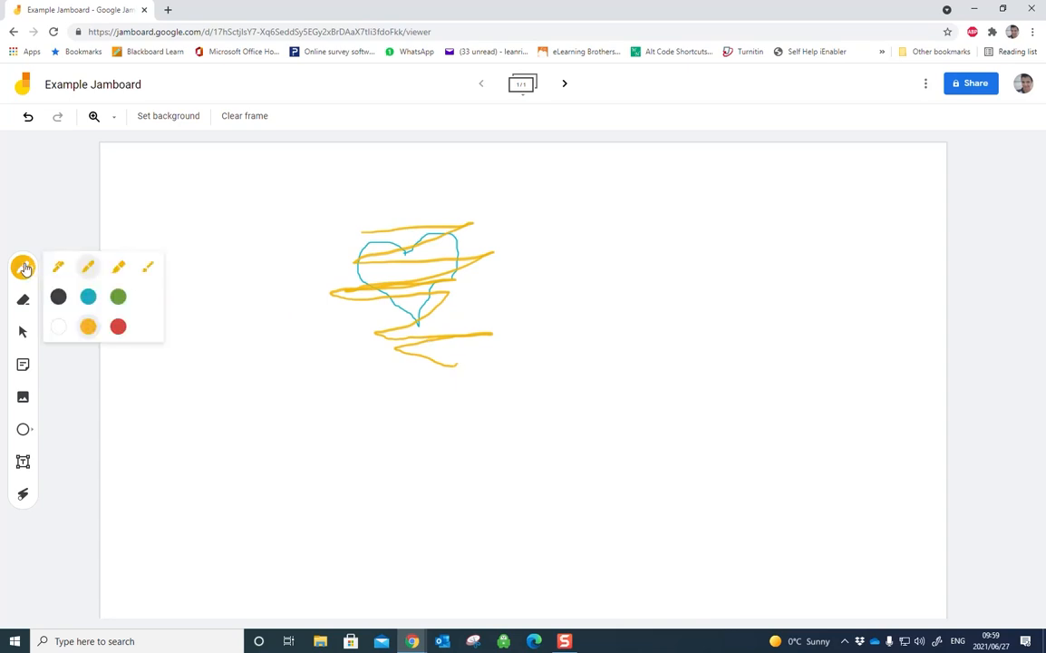
left_click(117, 269)
left_click(117, 299)
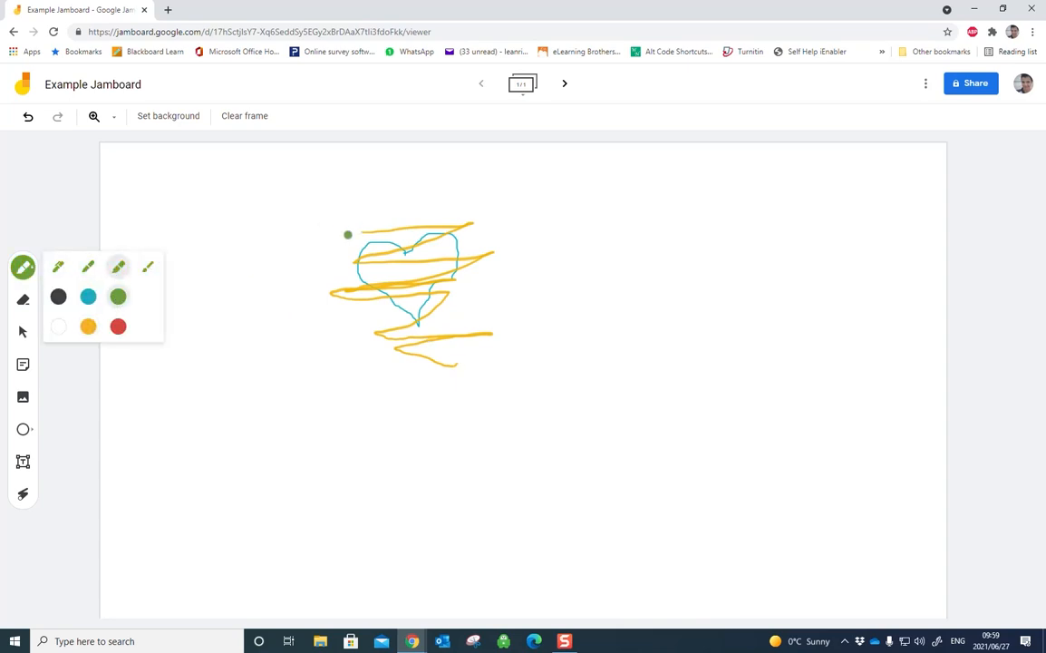
left_click_drag(347, 235, 488, 219)
left_click_drag(333, 261, 611, 228)
mouse_move(300, 315)
left_mouse_down()
mouse_move(547, 297)
mouse_move(442, 308)
left_mouse_up()
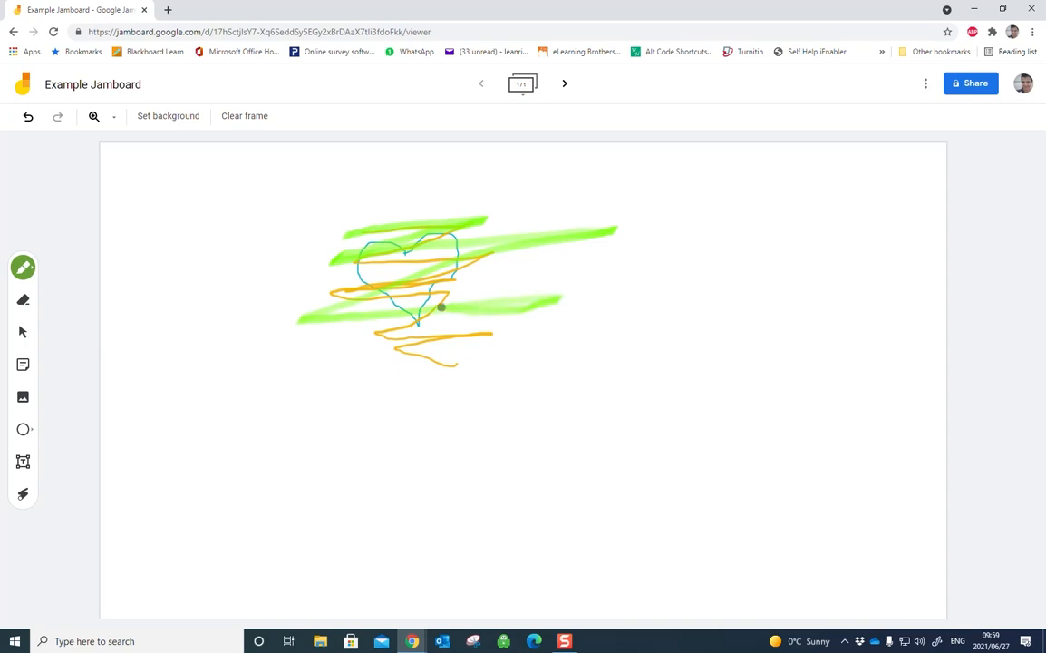
mouse_move(508, 201)
left_mouse_down()
mouse_move(484, 339)
mouse_move(414, 349)
mouse_move(384, 301)
left_mouse_up()
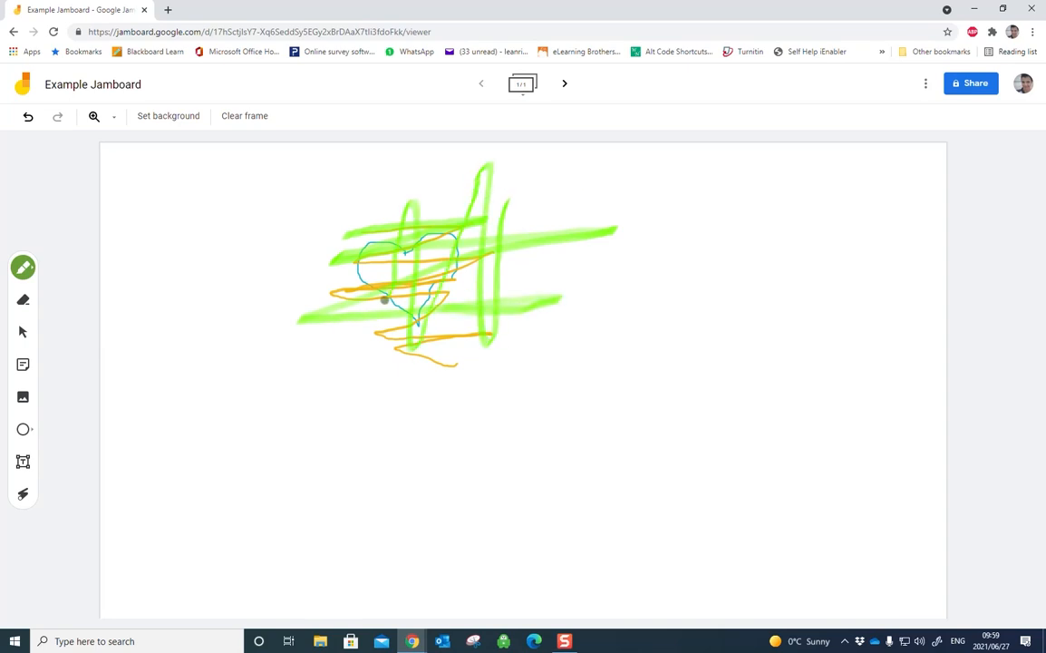
Step: Paint a loose red shape with crossing strokes beside the heart using the Brush
left_click(23, 267)
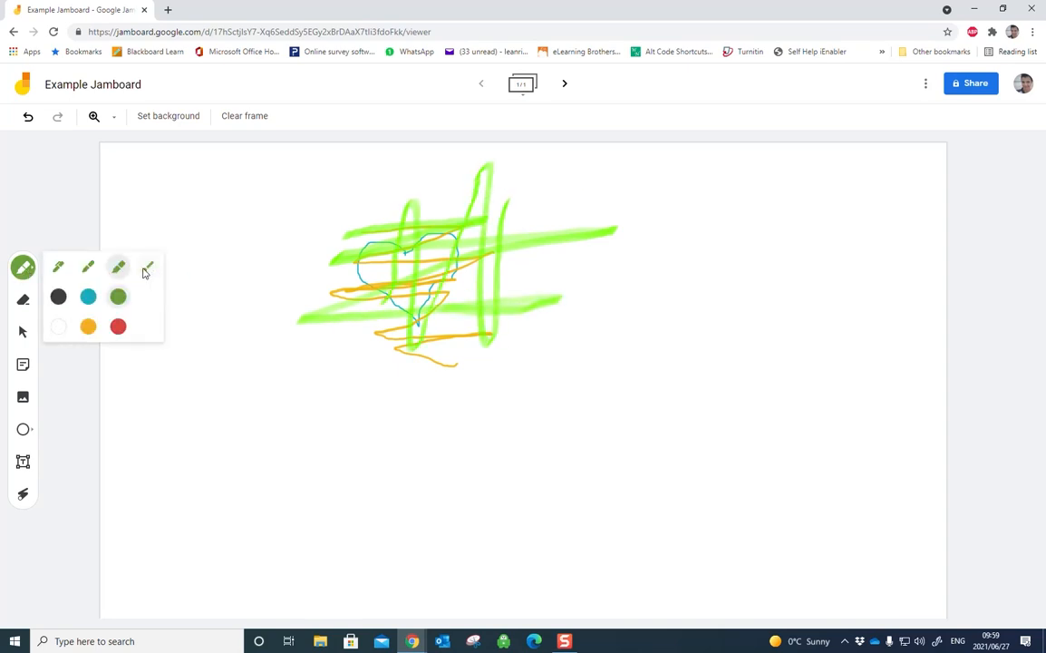
left_click(146, 269)
left_click(118, 327)
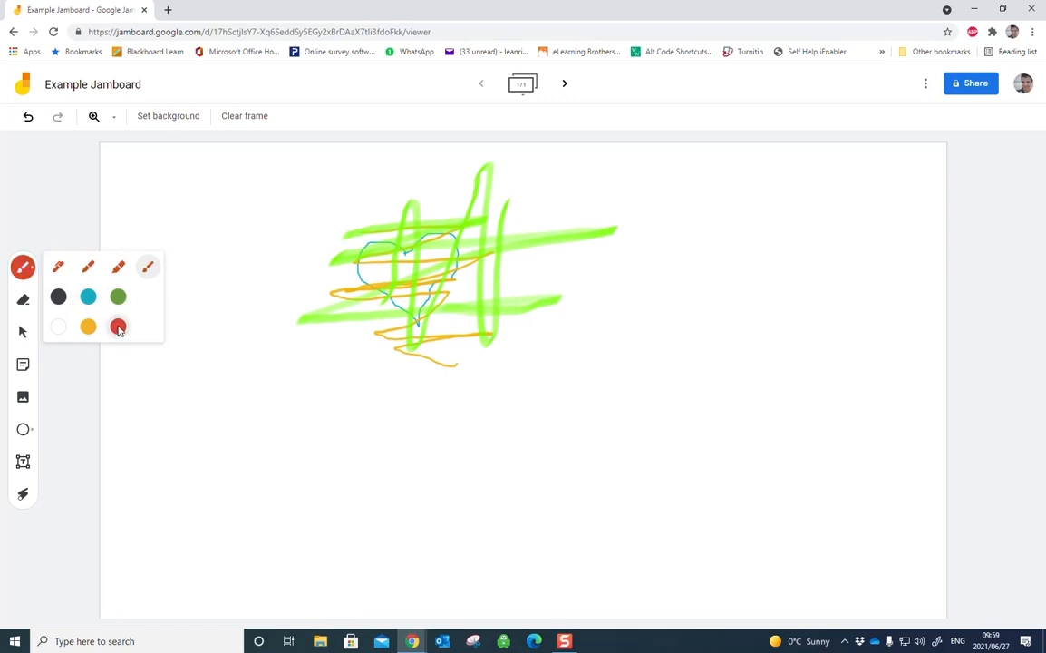
mouse_move(597, 260)
left_mouse_down()
mouse_move(531, 325)
mouse_move(617, 275)
mouse_move(603, 262)
mouse_move(585, 370)
mouse_move(583, 198)
mouse_move(581, 346)
left_mouse_up()
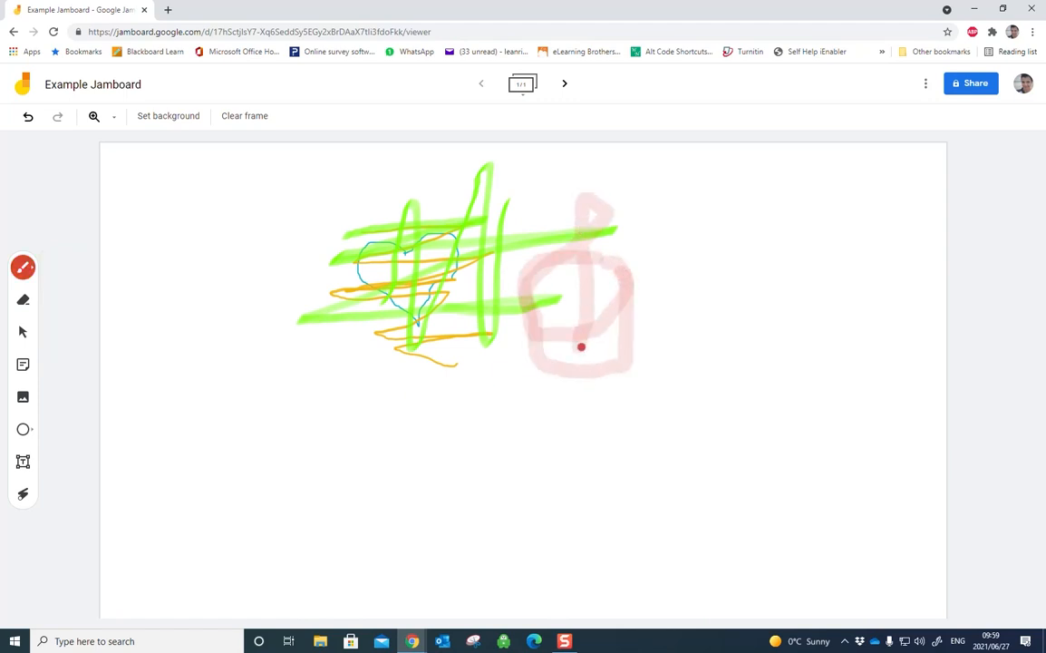
left_click_drag(671, 245, 478, 343)
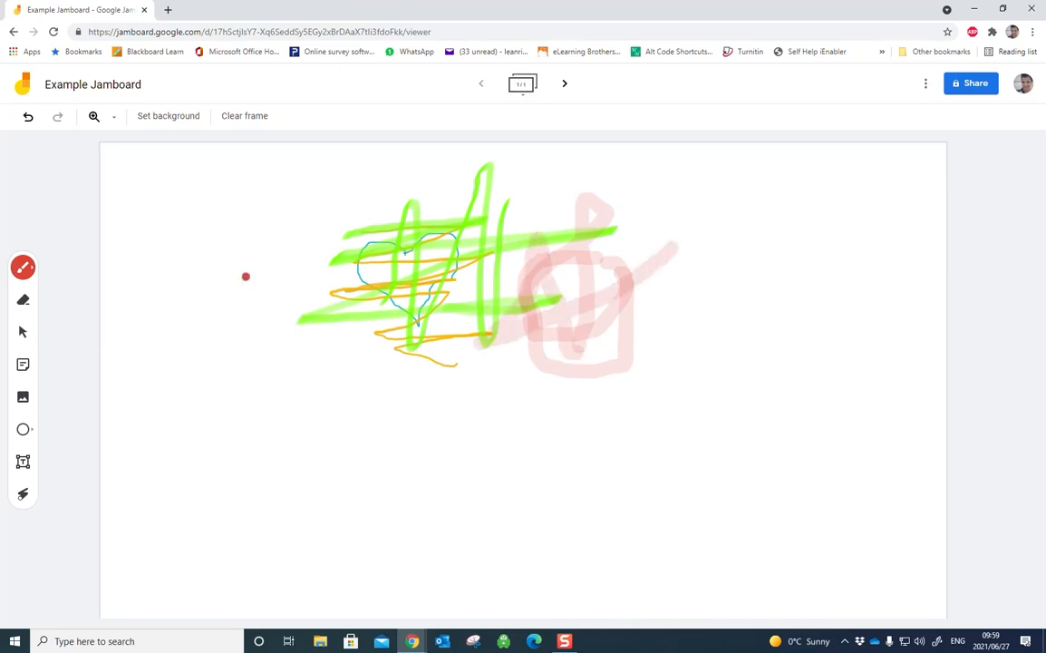
Step: Draw a large black letter W with the Pen to the left of the heart
left_click(30, 274)
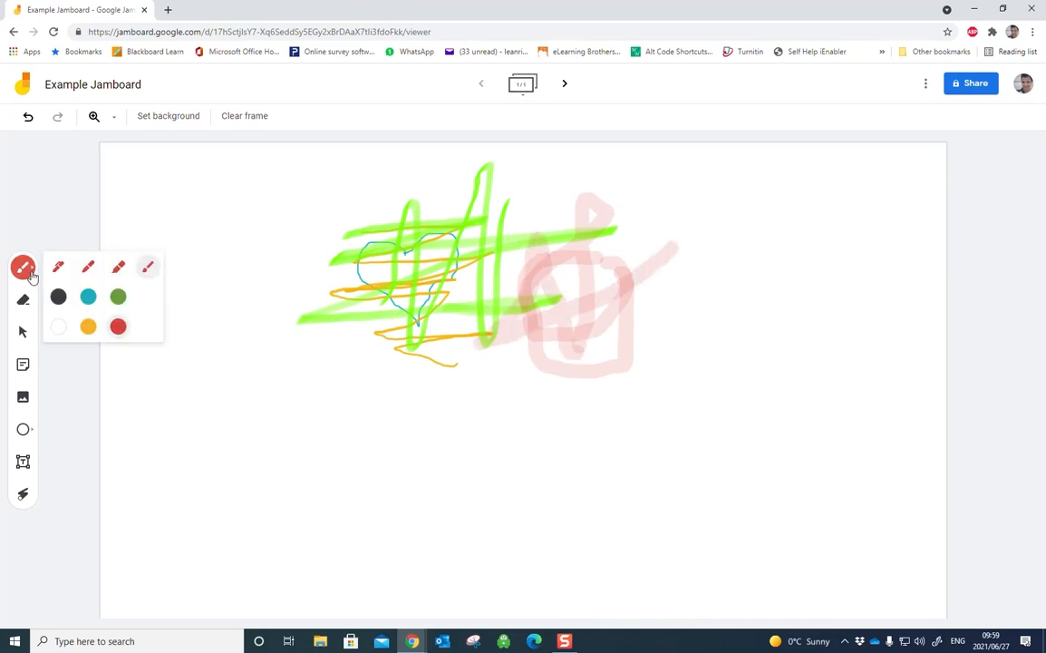
left_click(58, 265)
left_click(60, 297)
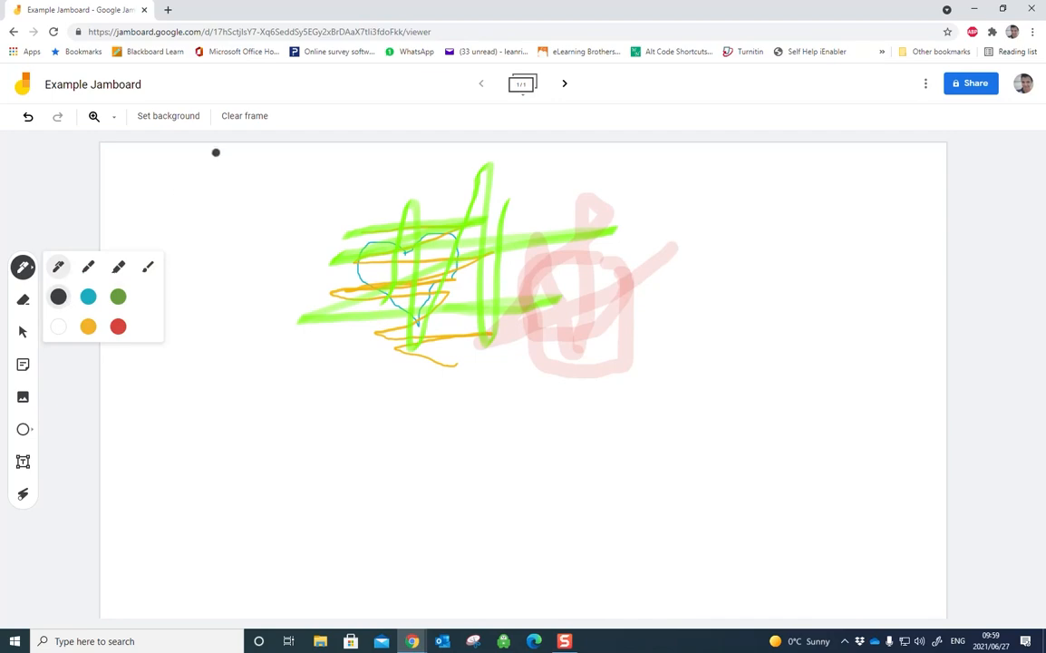
mouse_move(229, 182)
left_mouse_down()
mouse_move(256, 194)
mouse_move(280, 289)
mouse_move(310, 143)
left_mouse_up()
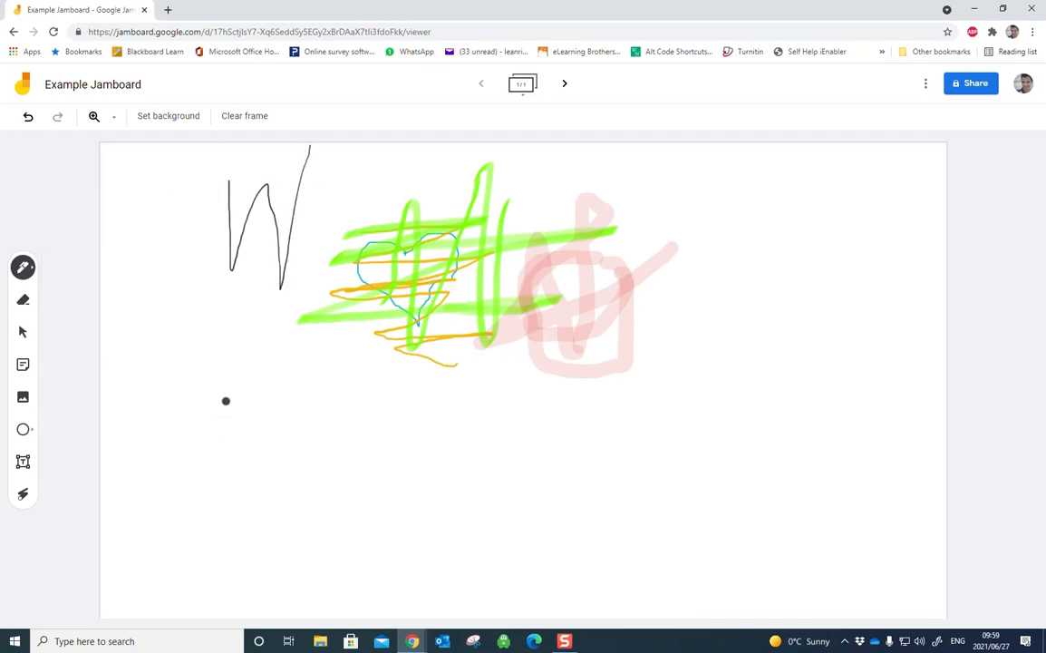
Step: Handwrite the fraction 1/2 followed by an X below the W, and erase both with the Eraser
mouse_move(226, 385)
left_mouse_down()
mouse_move(225, 419)
mouse_move(263, 430)
mouse_move(253, 475)
left_mouse_up()
mouse_move(294, 421)
left_mouse_down()
mouse_move(323, 465)
mouse_move(290, 479)
left_mouse_up()
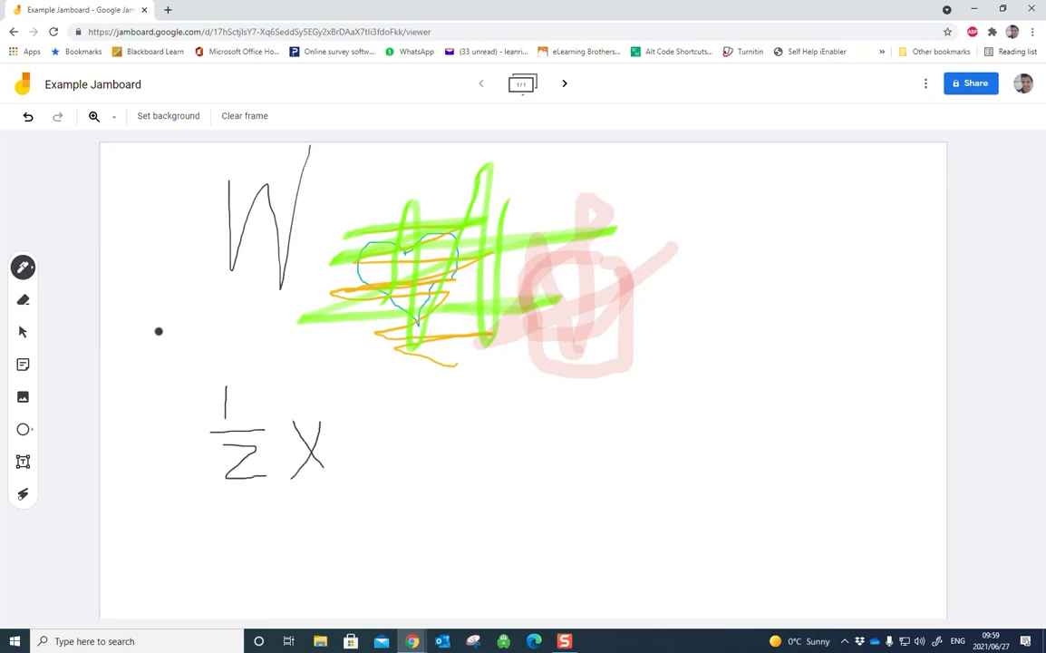
left_click(23, 299)
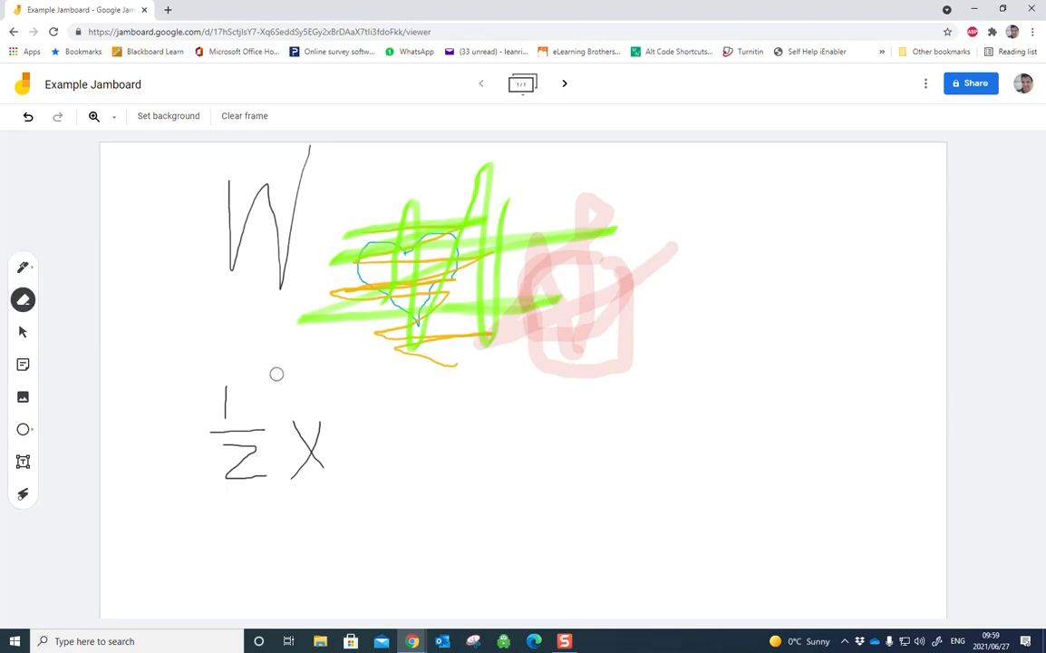
mouse_move(219, 388)
left_mouse_down()
mouse_move(228, 381)
mouse_move(208, 434)
mouse_move(258, 477)
mouse_move(275, 474)
mouse_move(251, 458)
mouse_move(275, 423)
mouse_move(294, 474)
mouse_move(333, 455)
mouse_move(304, 454)
mouse_move(305, 435)
left_mouse_up()
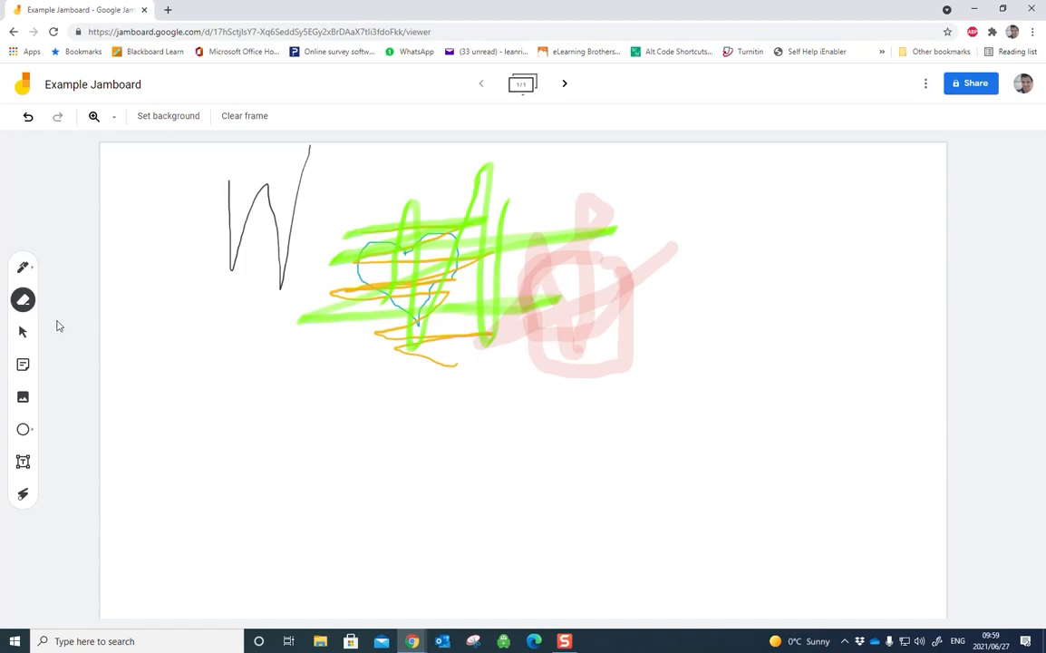
left_click(22, 332)
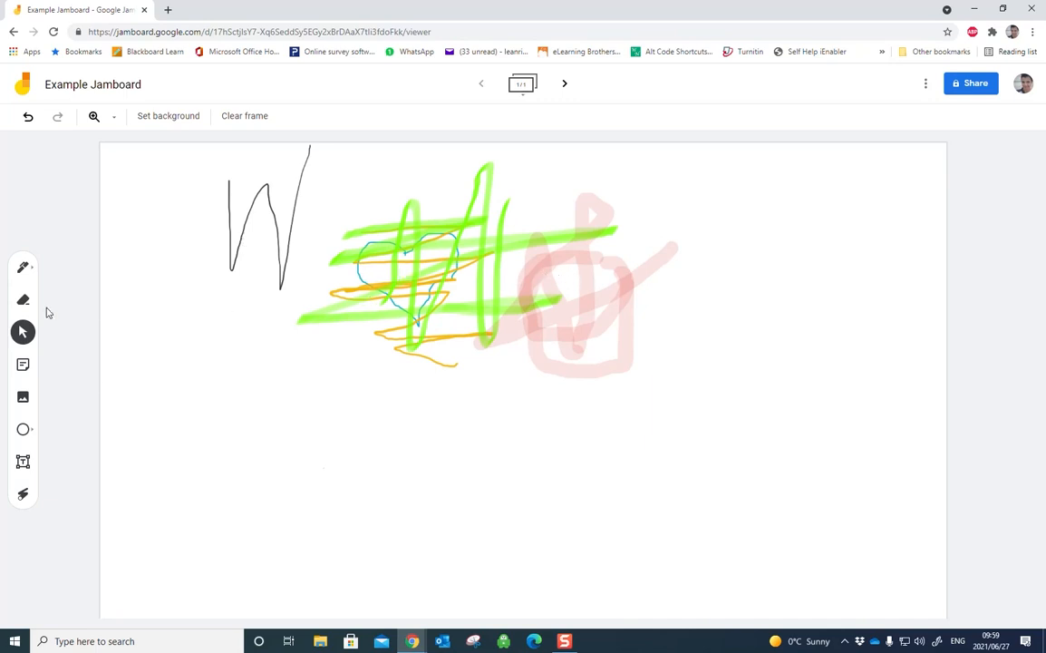
Step: Add a pink sticky note reading "This is where we start" to the frame
left_click(23, 365)
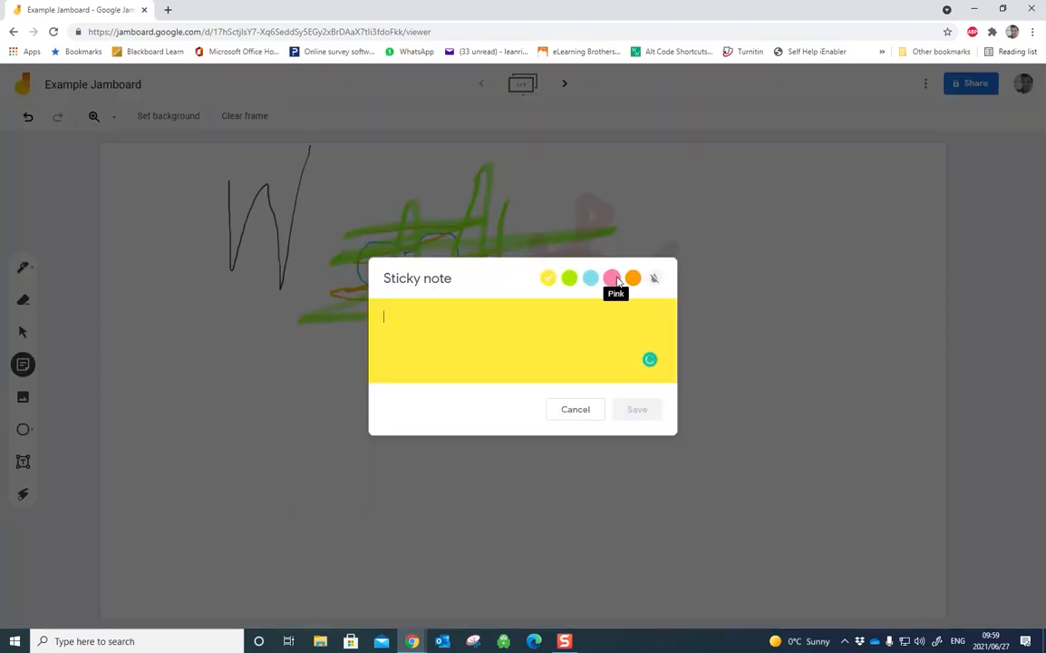
left_click(612, 279)
left_click(435, 319)
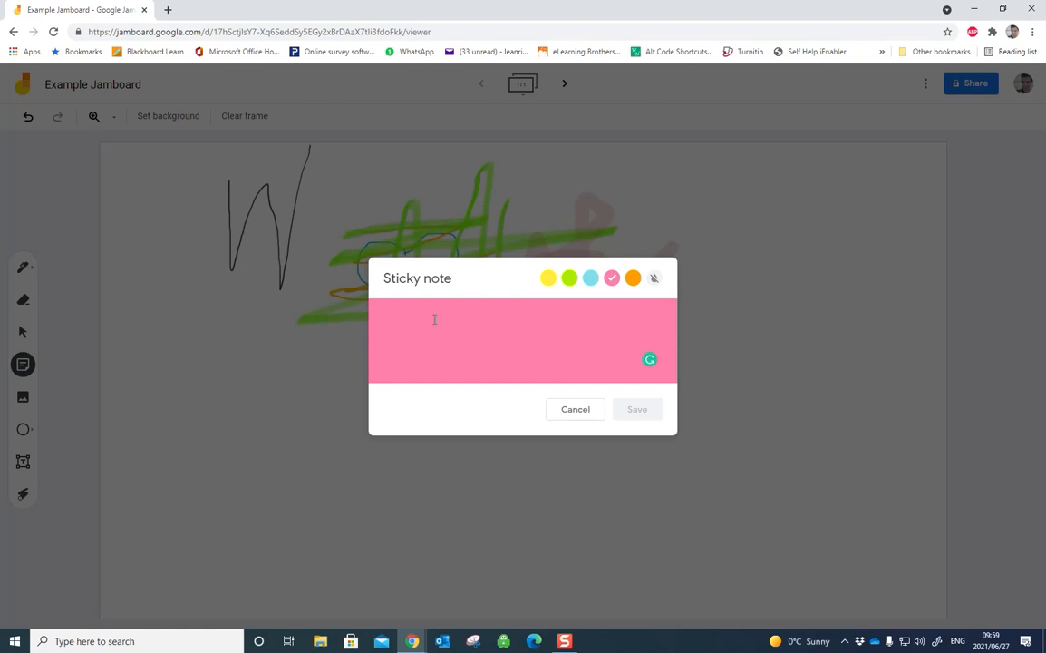
type("This is where we start")
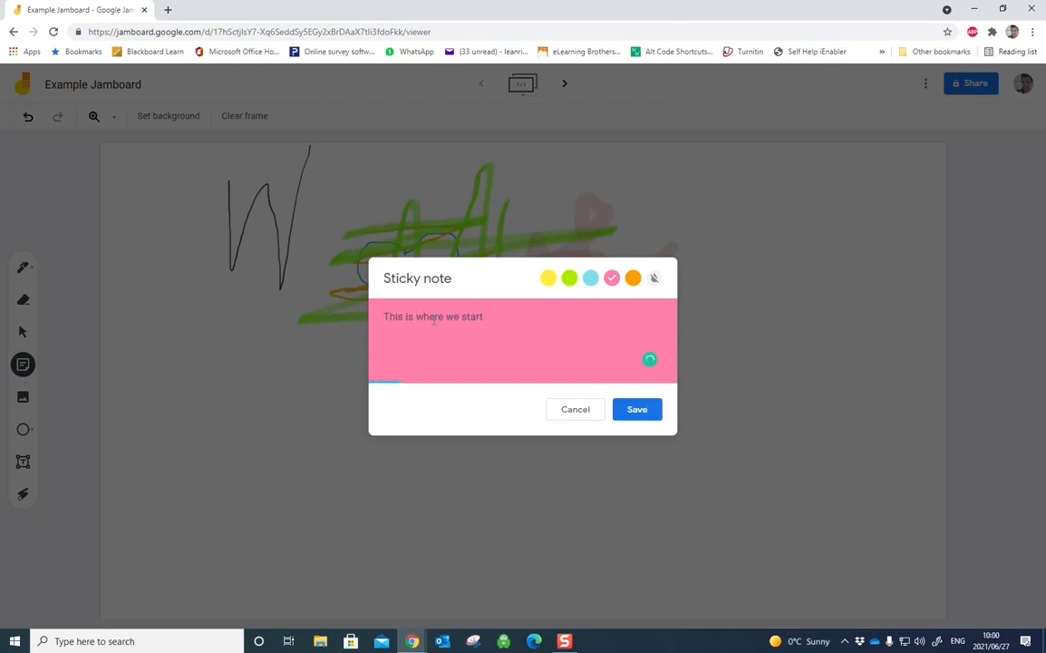
left_click(626, 413)
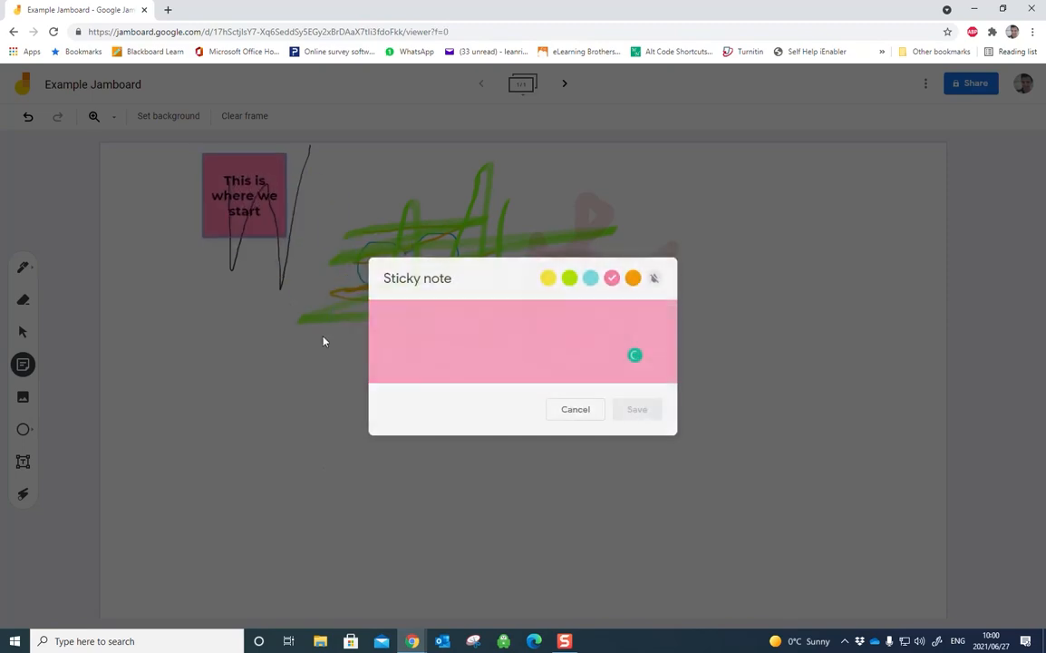
left_click(223, 169)
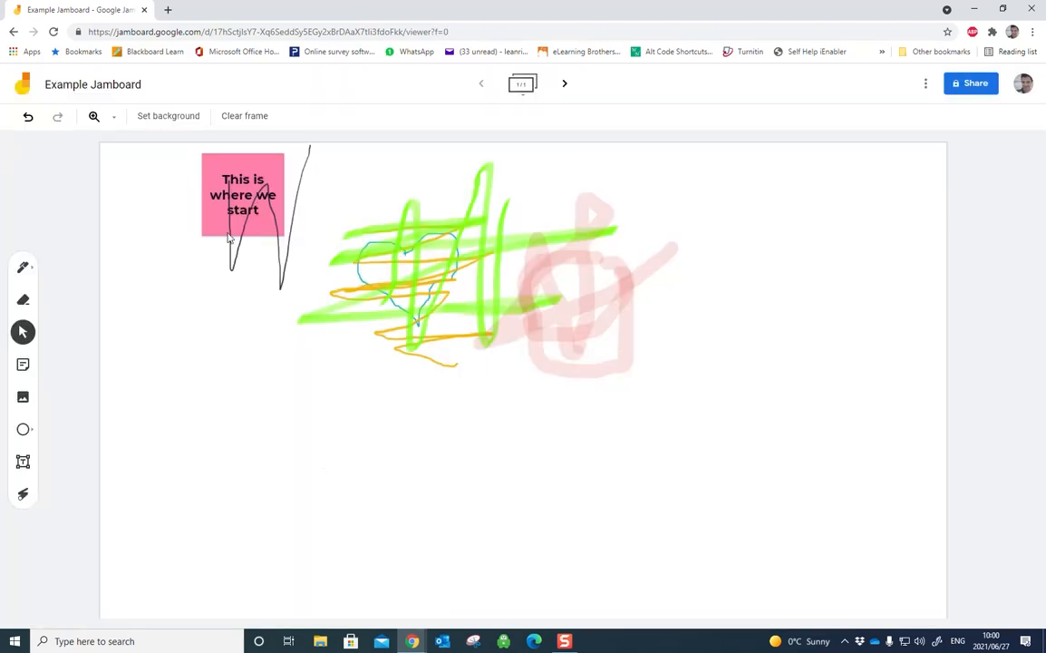
Step: Reposition, enlarge and tilt the pink sticky note in the frame's upper right area, and delete it
left_click_drag(213, 161, 758, 186)
left_click_drag(807, 292, 840, 367)
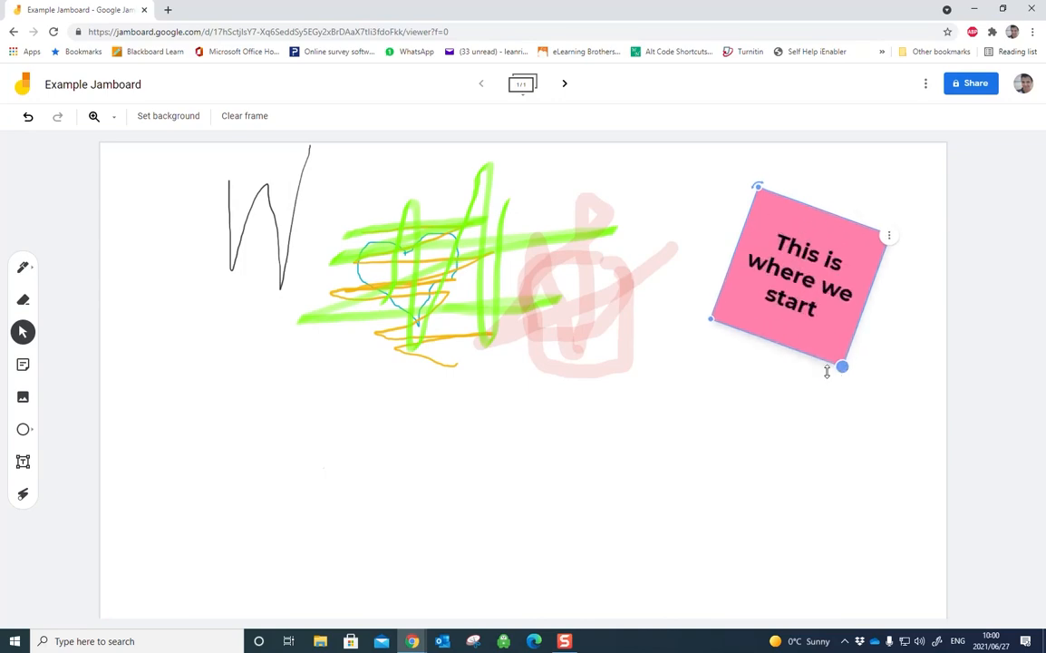
left_click(889, 240)
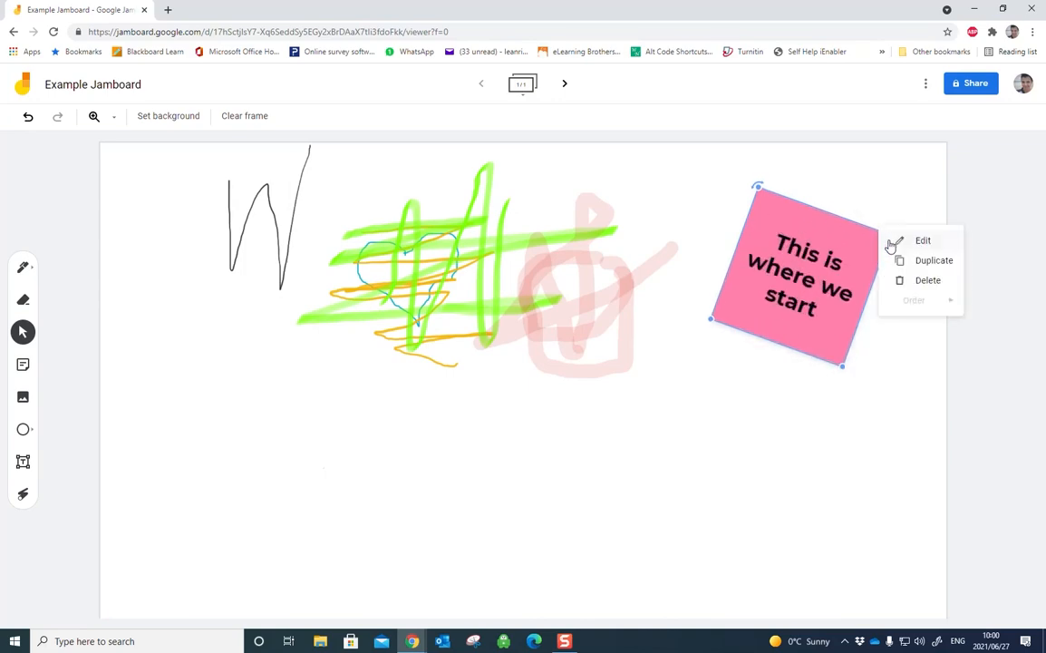
left_click(925, 281)
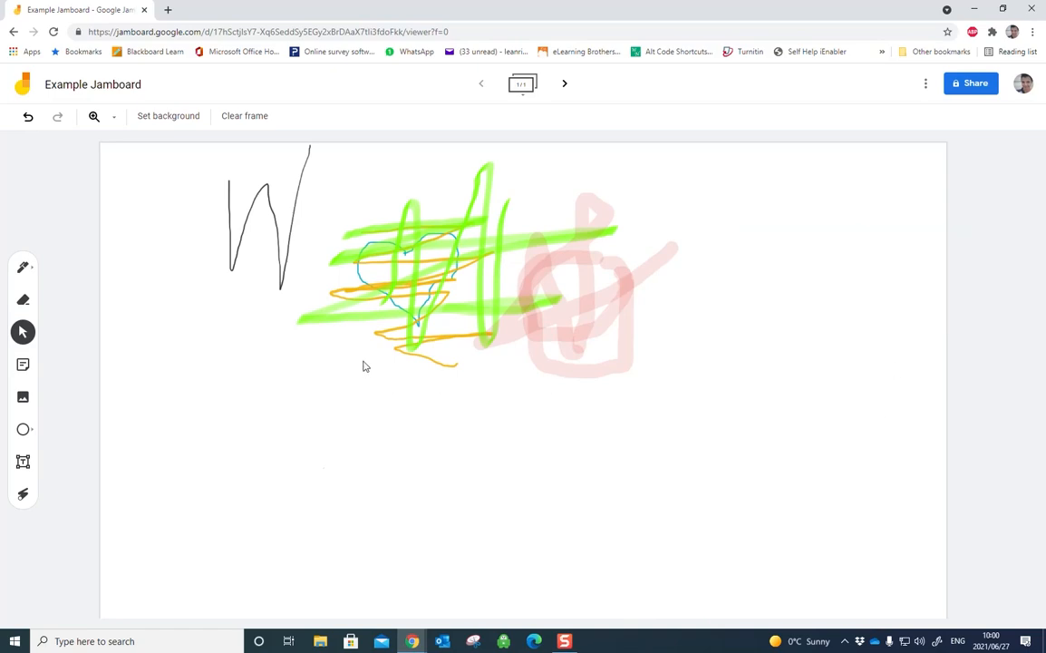
Step: Add a yellow sticky note reading "Sticky note" and place it below the handwritten W
left_click(23, 363)
left_click(547, 277)
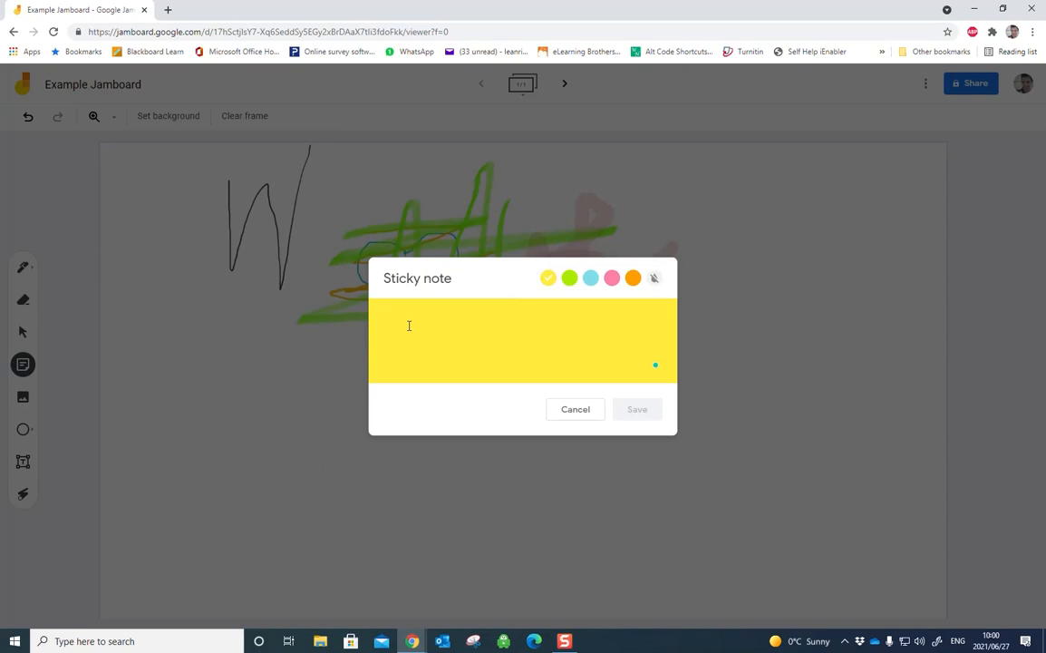
type("Sticky note")
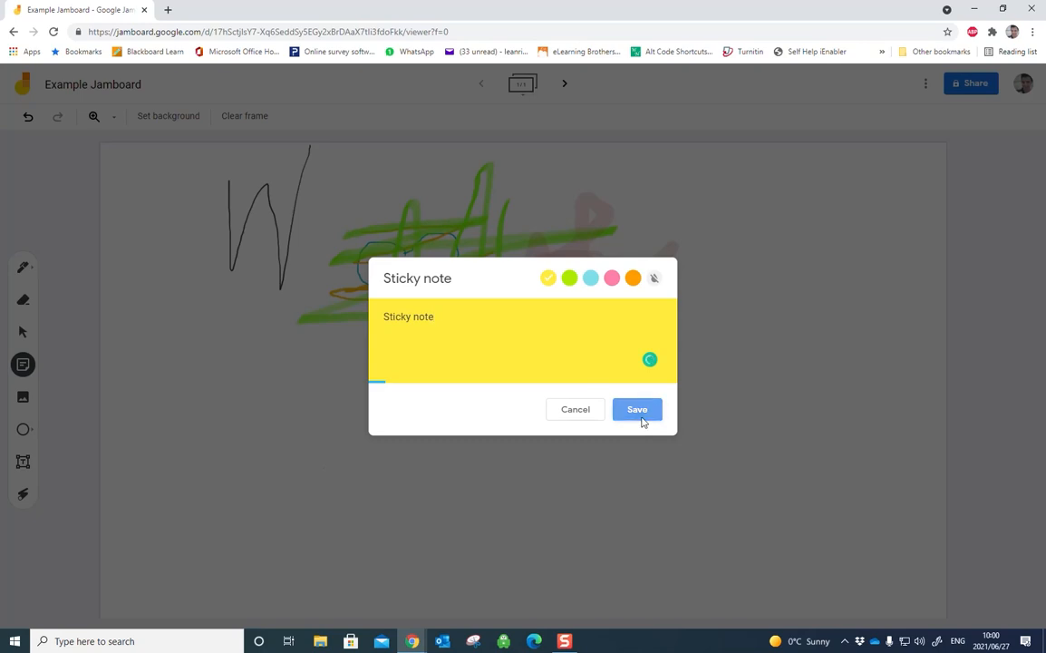
left_click(643, 416)
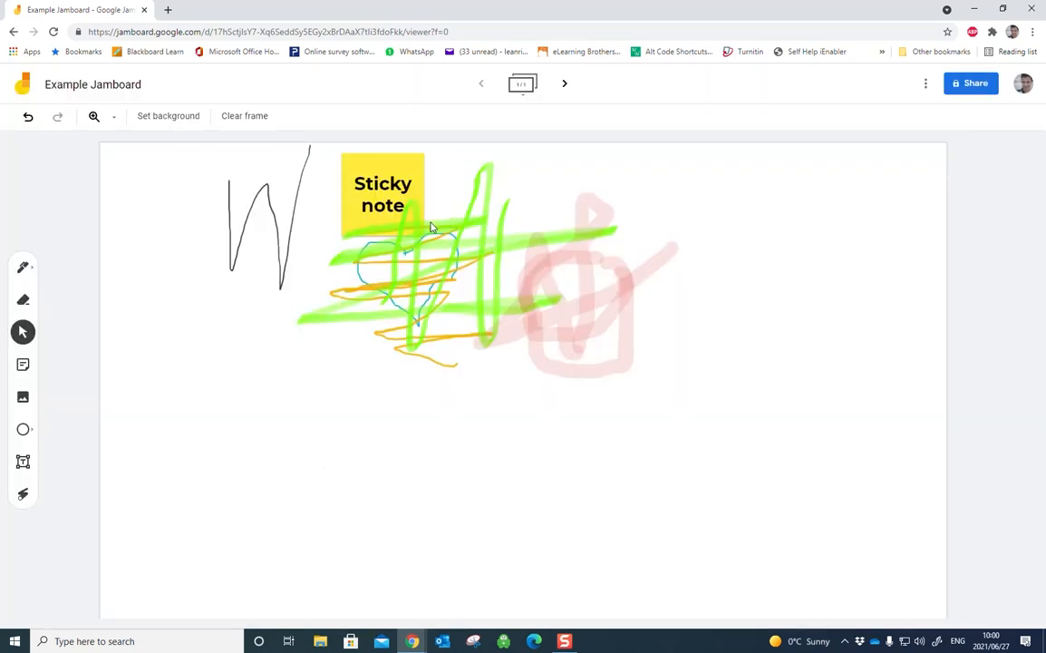
left_click_drag(400, 172, 236, 379)
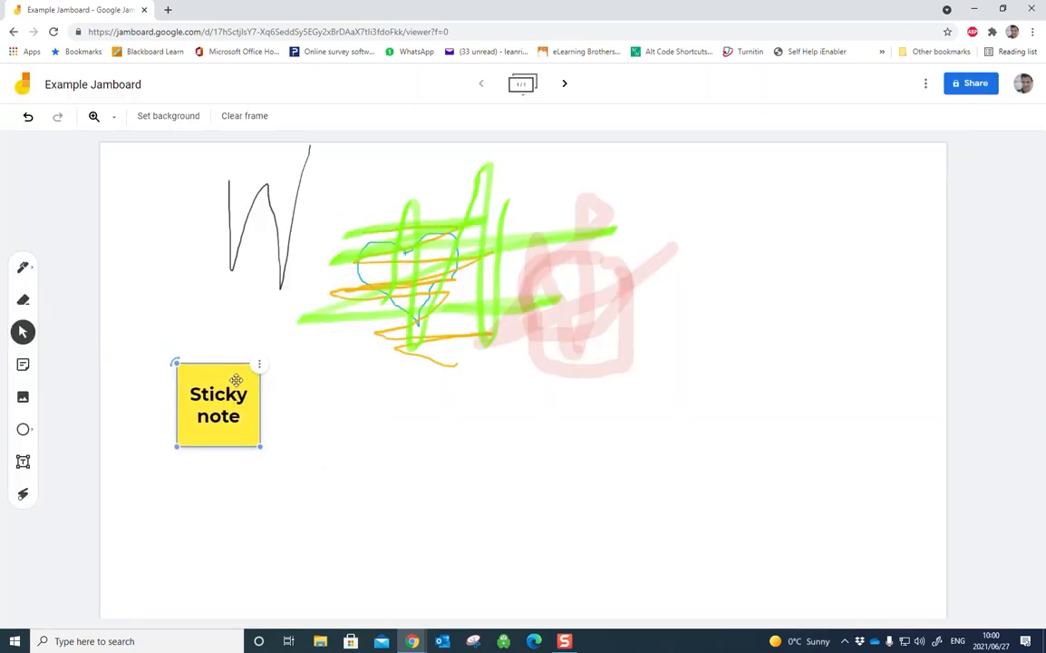
left_click(387, 444)
left_click(227, 408)
left_click(373, 444)
left_click(223, 389)
Step: Upload the square selfie portrait from the Pictures folder onto the frame
left_click(23, 396)
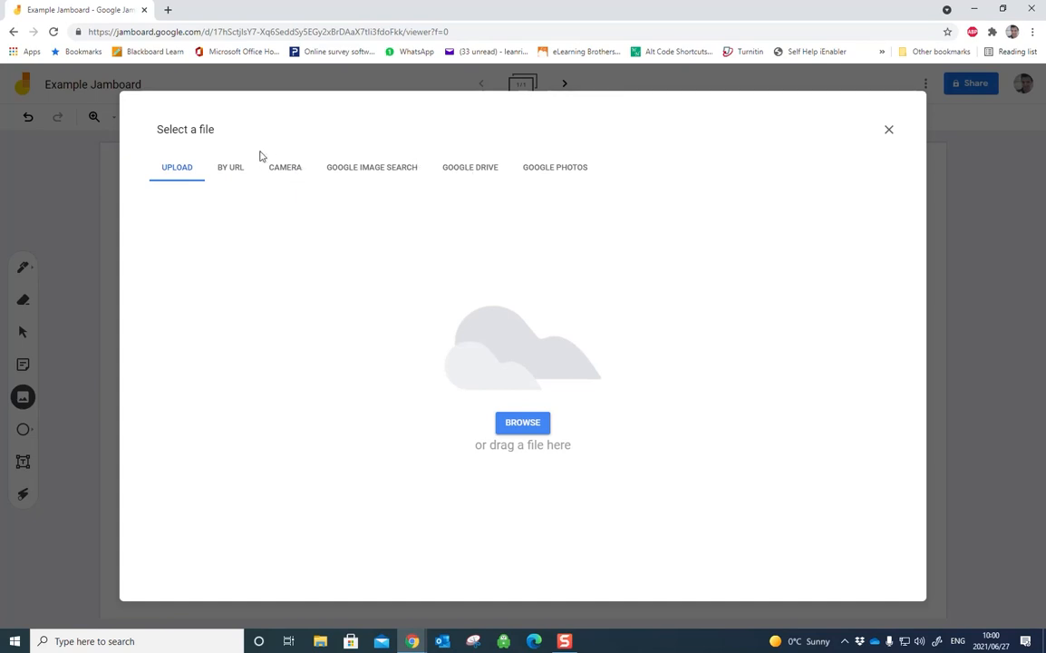
left_click(523, 424)
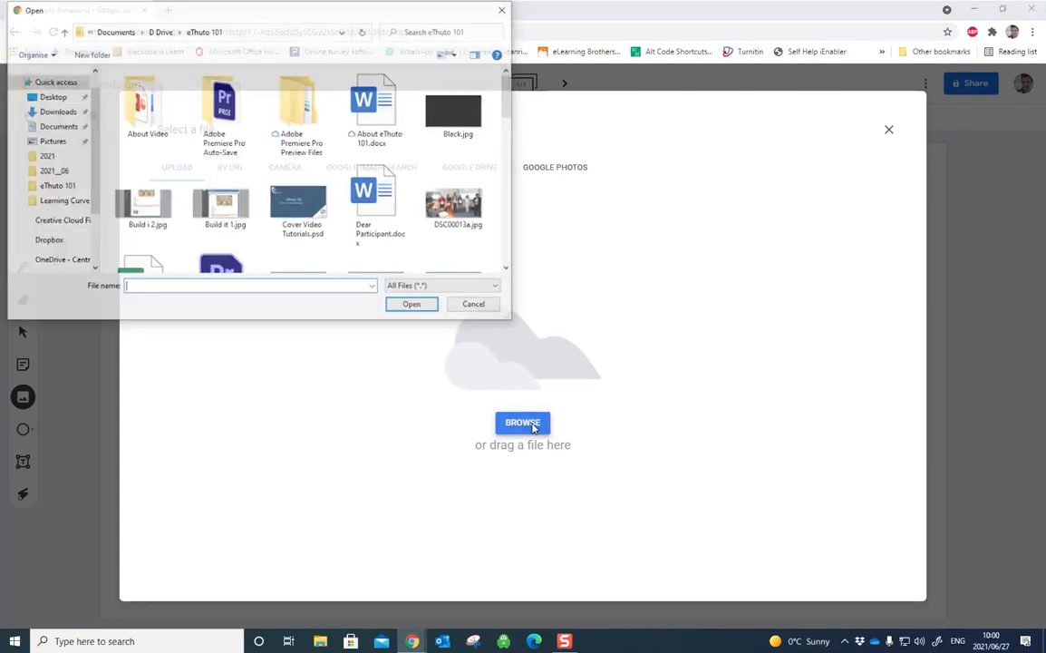
left_click(52, 140)
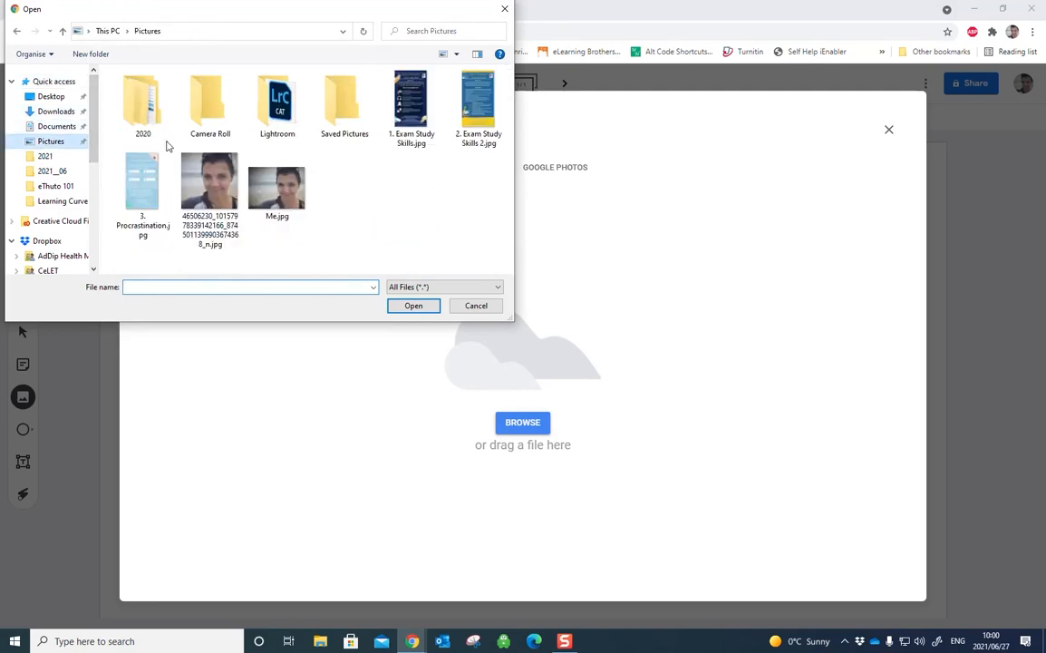
left_click(223, 183)
left_click(413, 306)
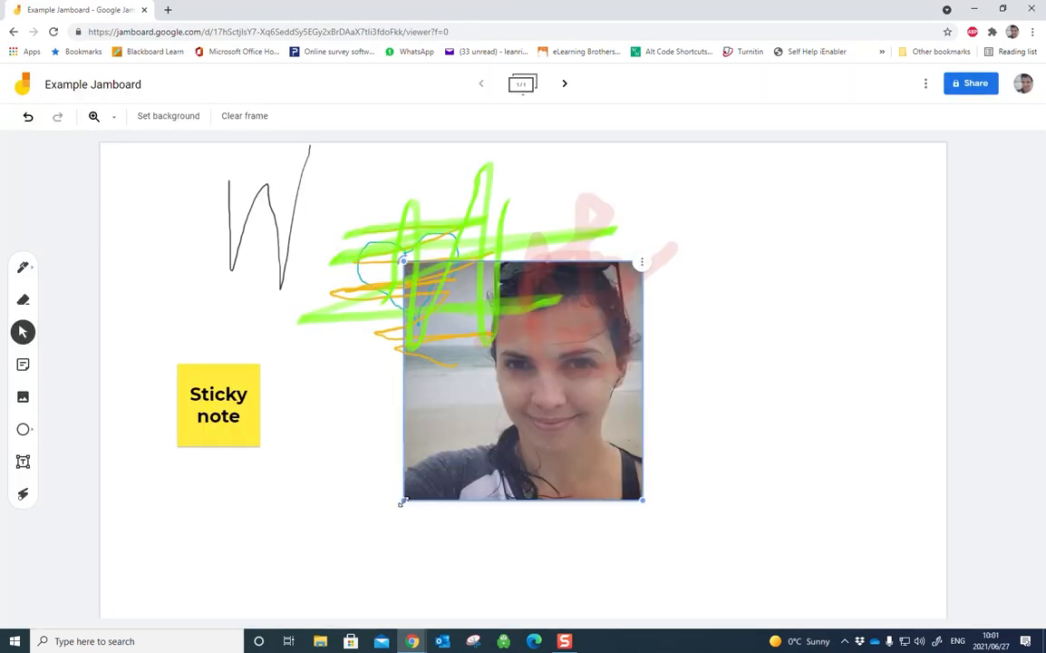
Step: Shrink the photo to about half its width, place it in the frame's upper right area and tilt it slightly clockwise
left_click_drag(401, 501, 517, 386)
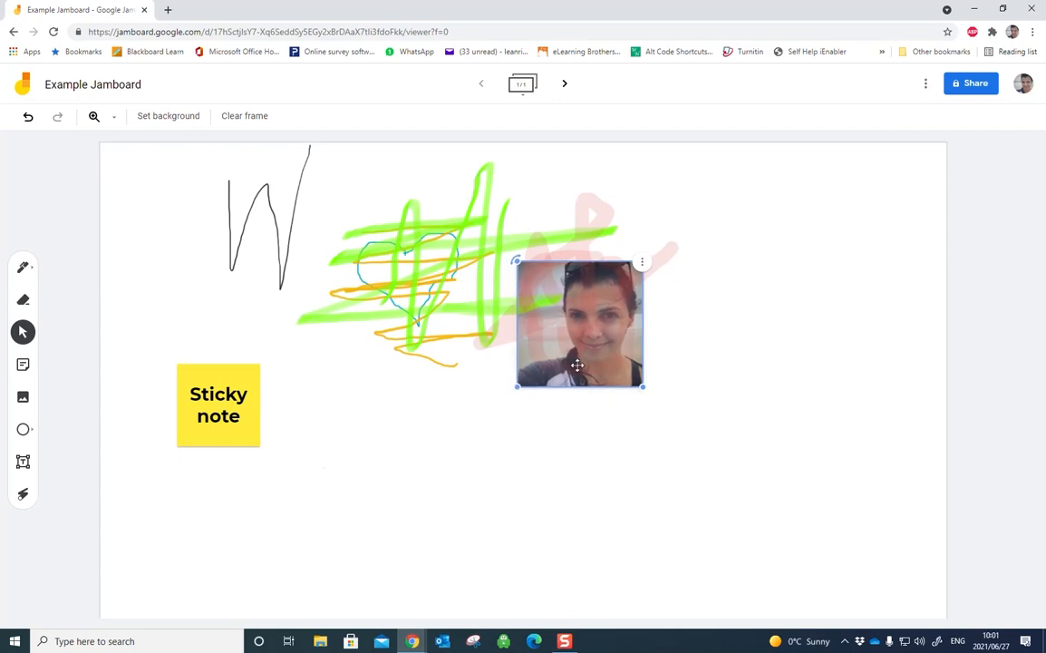
left_click_drag(577, 364, 761, 296)
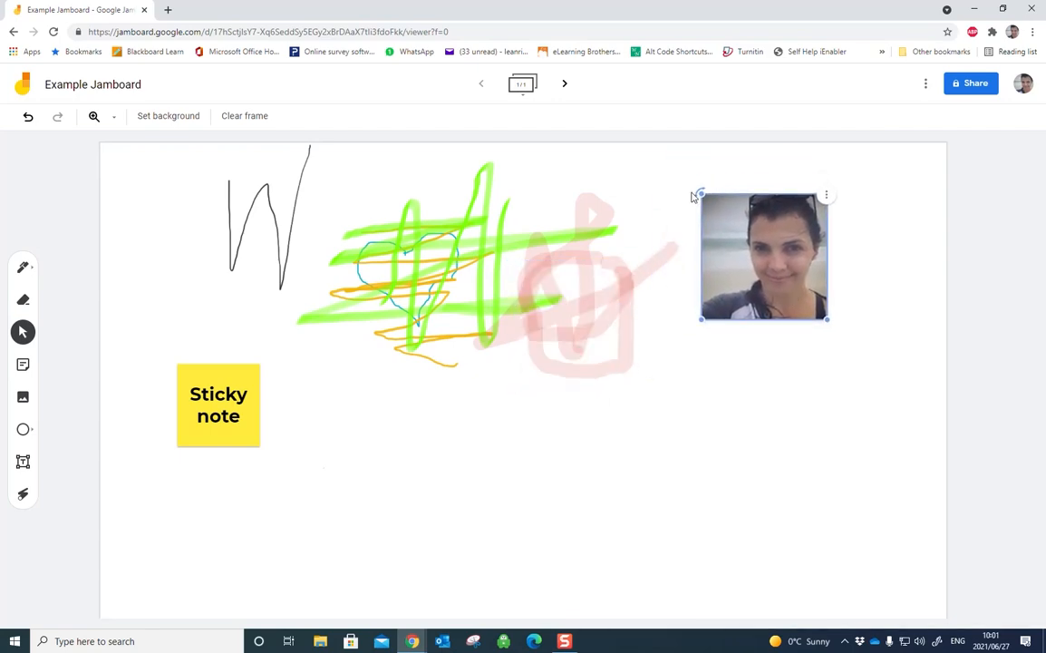
mouse_move(700, 192)
left_mouse_down()
mouse_move(725, 173)
mouse_move(712, 184)
left_mouse_up()
left_click(688, 373)
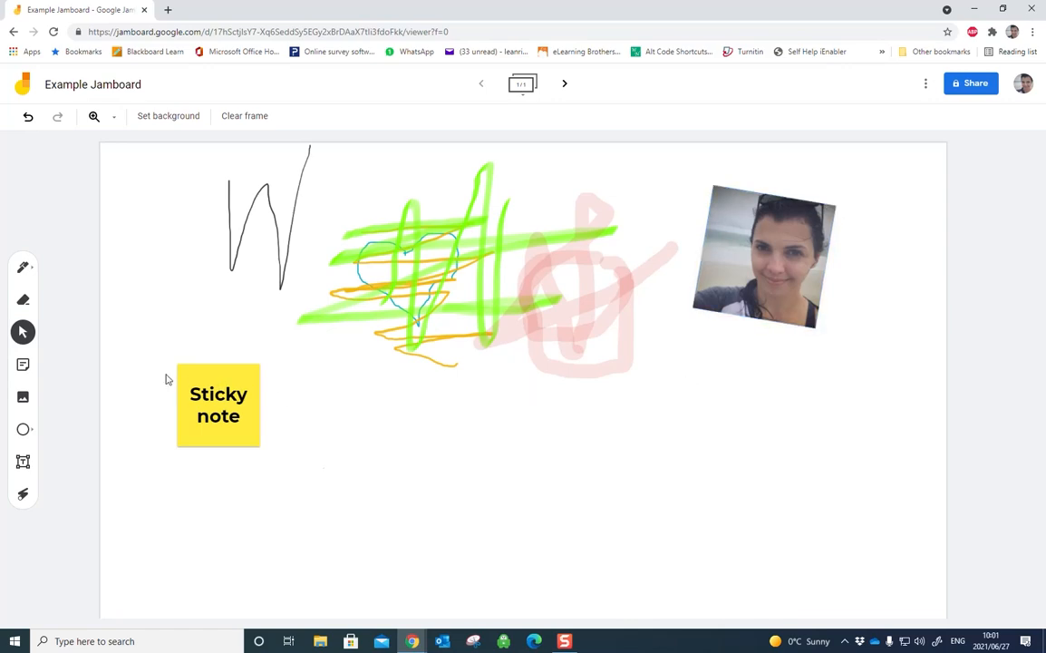
Step: Add a text box reading "This is me" under the photo and tilt it to match the photo's angle
left_click(23, 461)
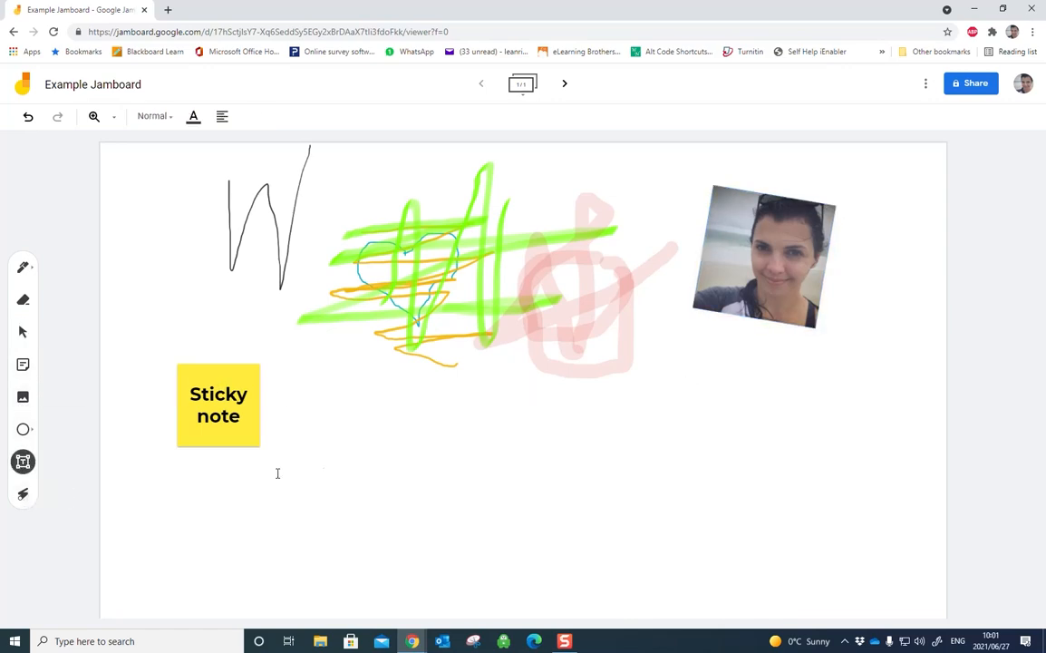
left_click(707, 322)
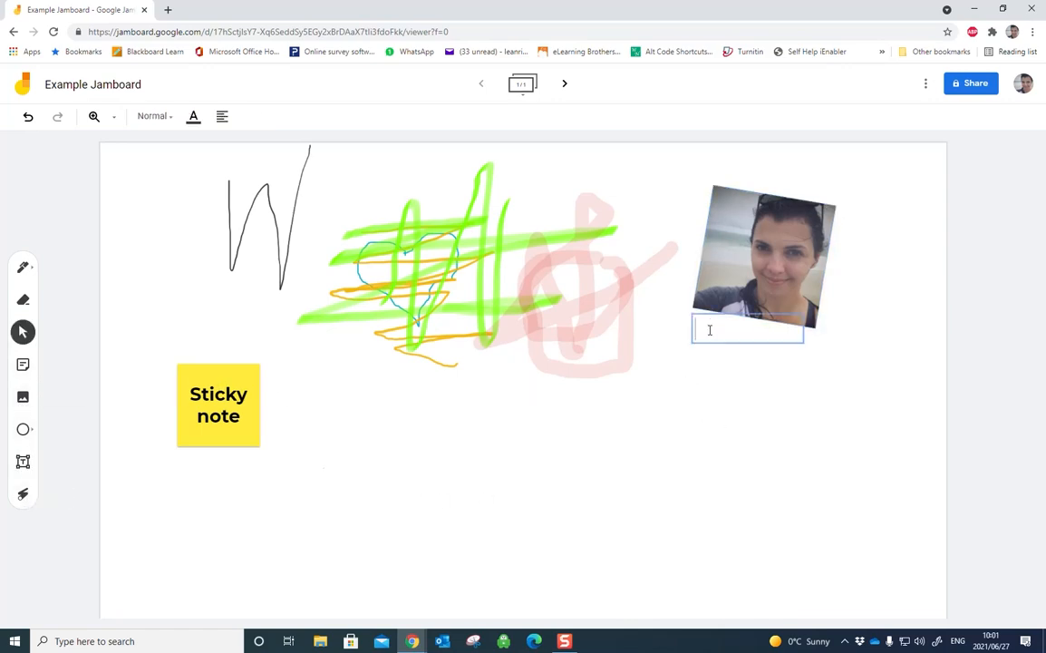
type("This is me")
left_click(814, 413)
left_click(774, 333)
left_click_drag(689, 313, 690, 299)
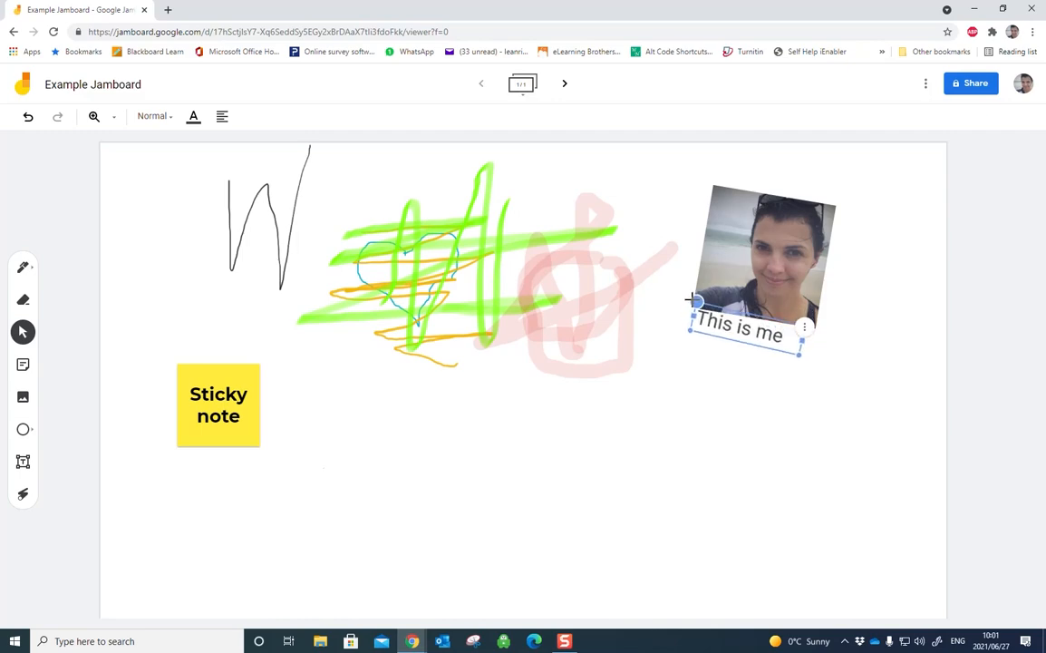
left_click(691, 369)
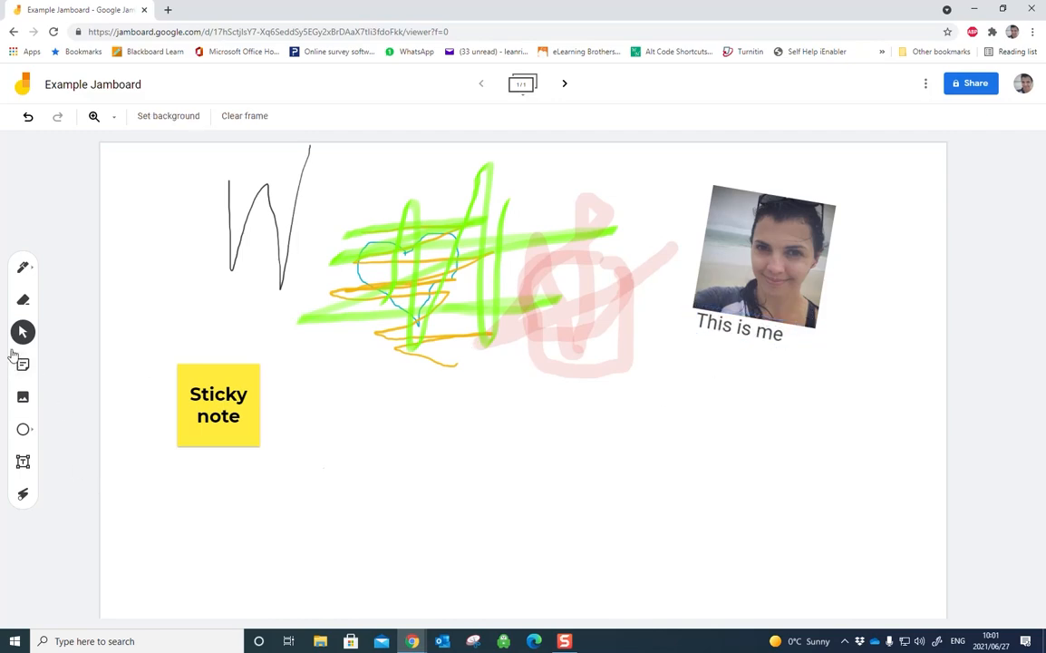
Step: Examine the stacking order options available for the photo
left_click(198, 364)
left_click(394, 291)
left_click(755, 198)
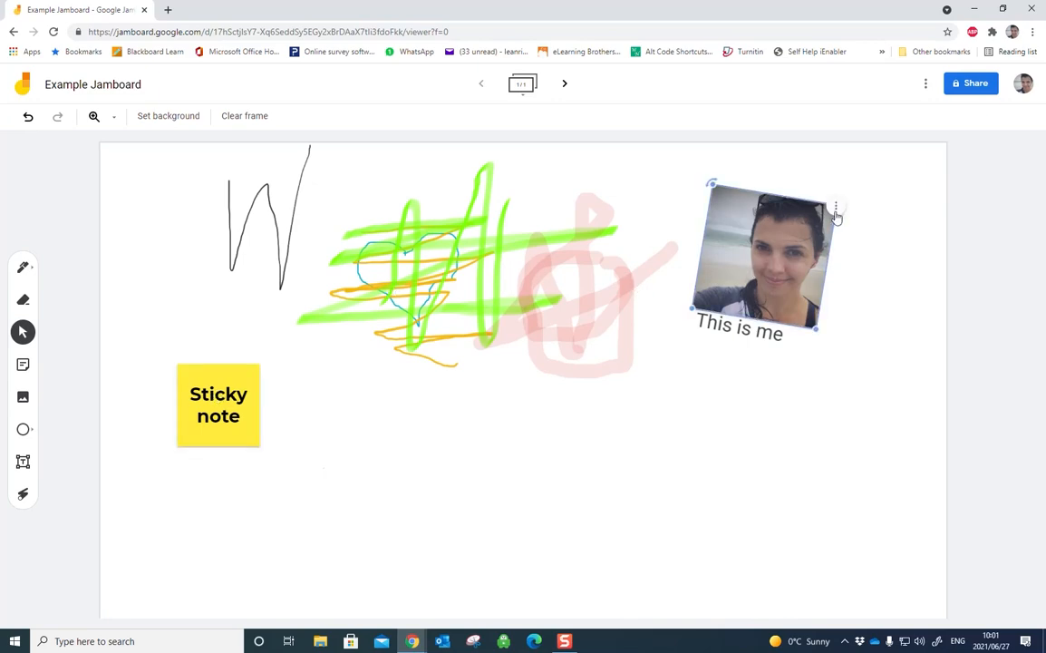
left_click(836, 216)
mouse_move(871, 254)
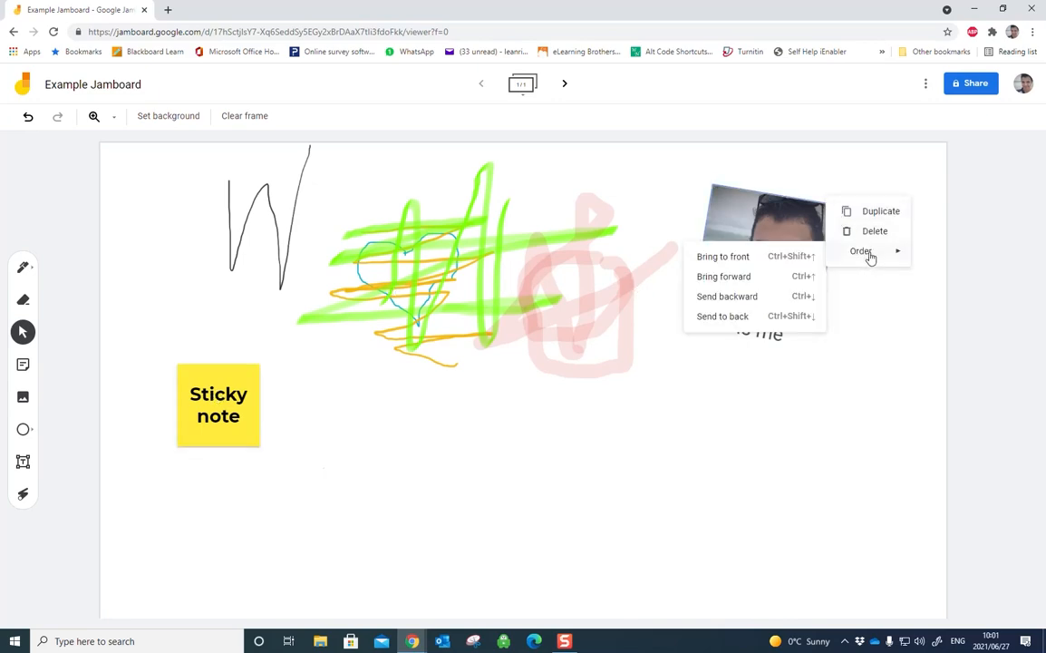
left_click(787, 471)
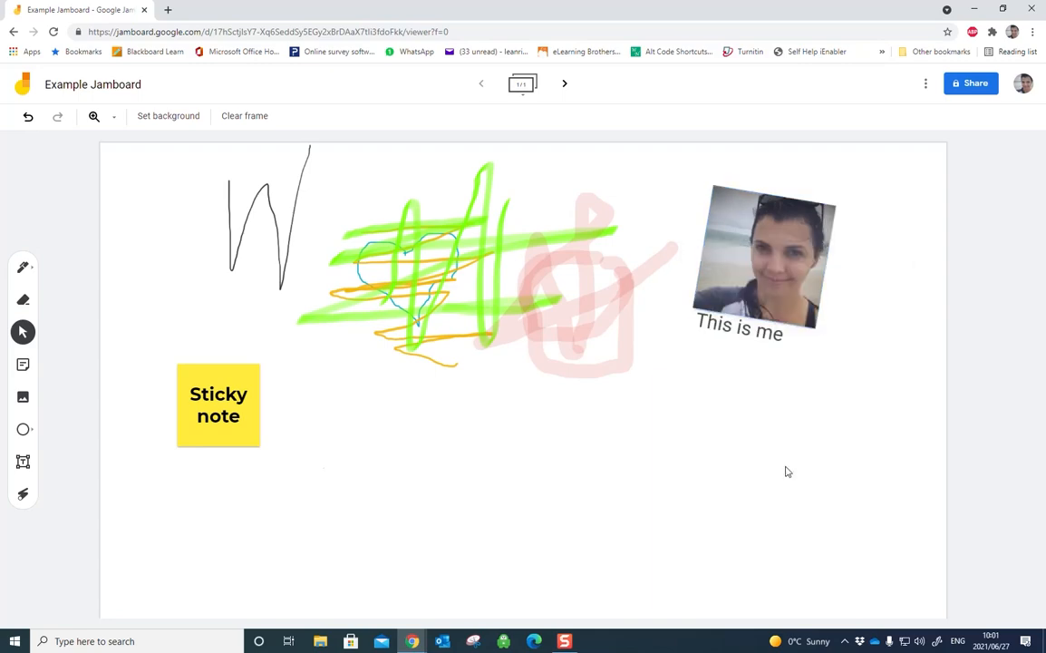
Step: Move the "This is me" text onto the photo and send it backward behind the image
left_click(751, 326)
left_click_drag(752, 325, 771, 261)
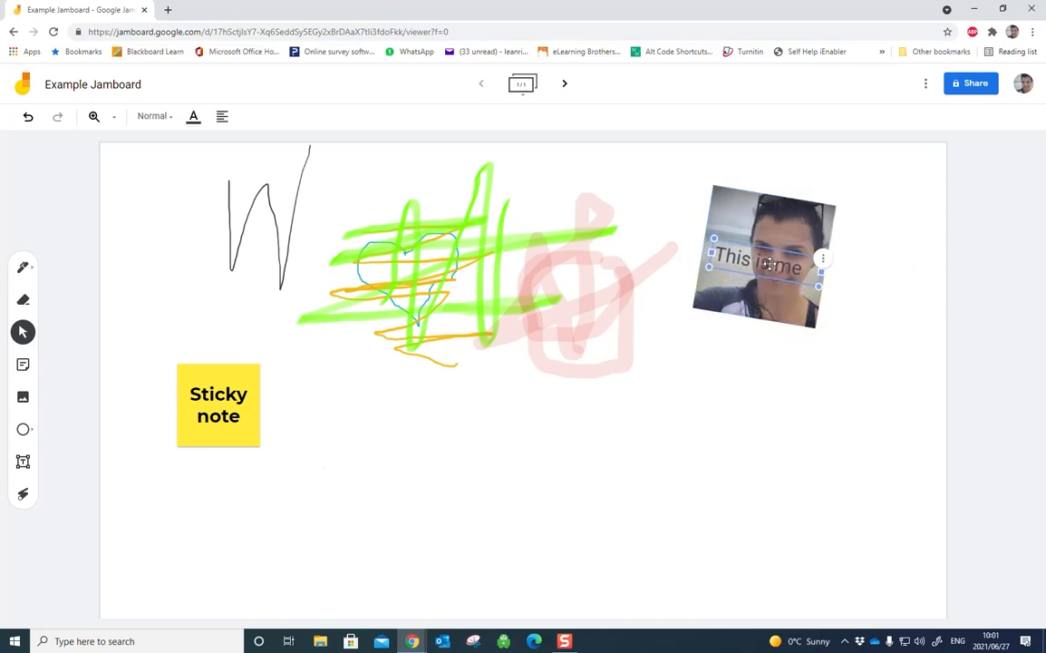
left_click(782, 346)
left_click(741, 247)
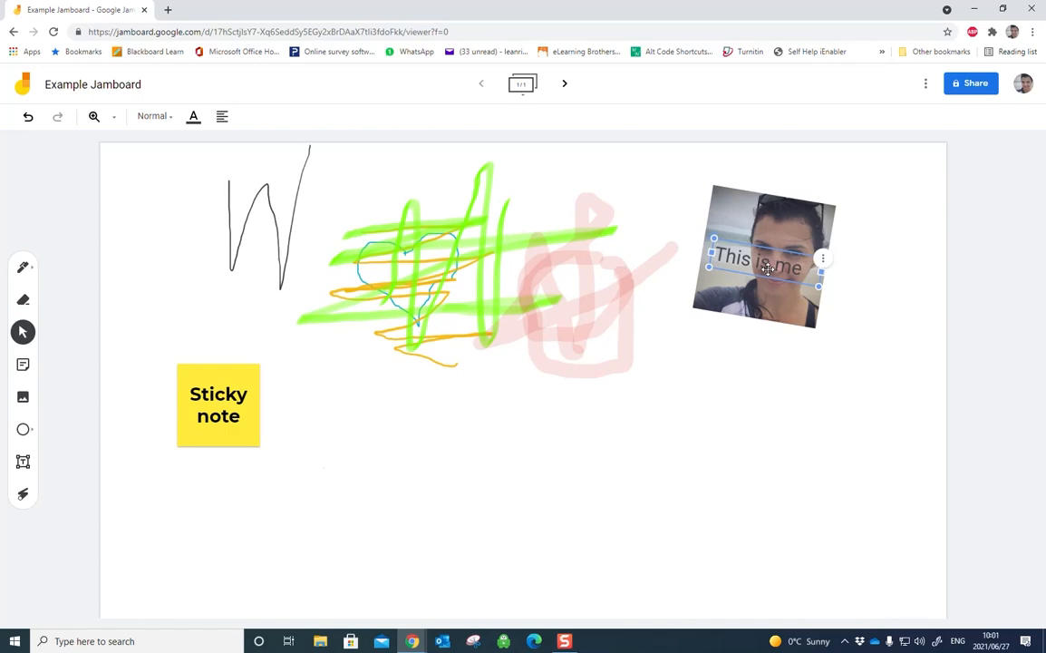
left_click(822, 258)
mouse_move(850, 325)
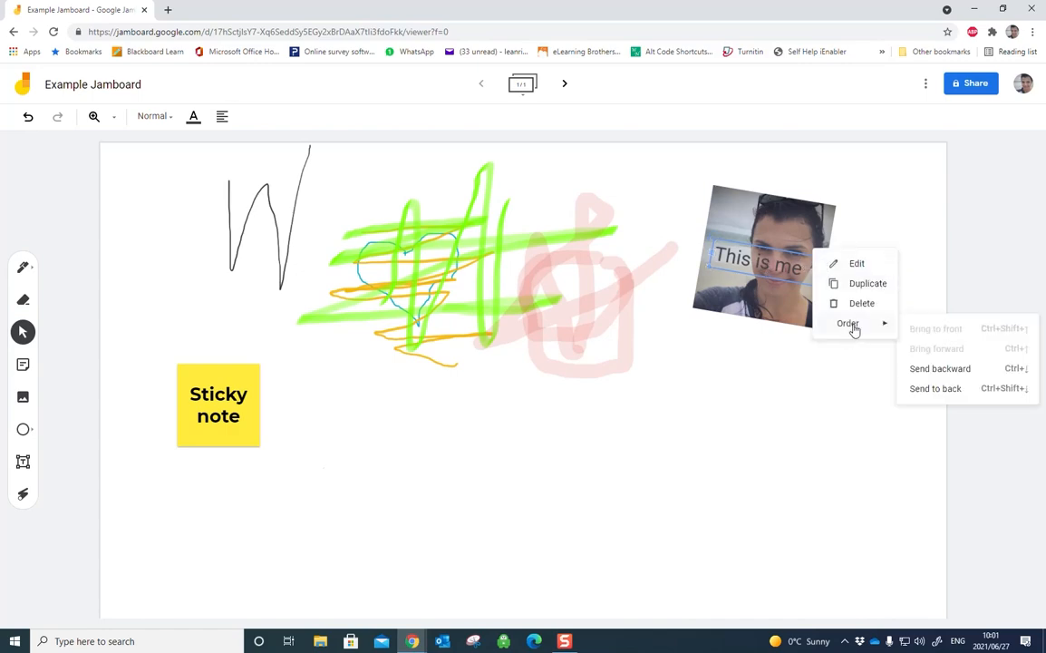
left_click(934, 367)
left_click(772, 446)
Step: Move the photo slightly down and place the "This is me" text directly beneath it
left_click_drag(745, 276, 742, 335)
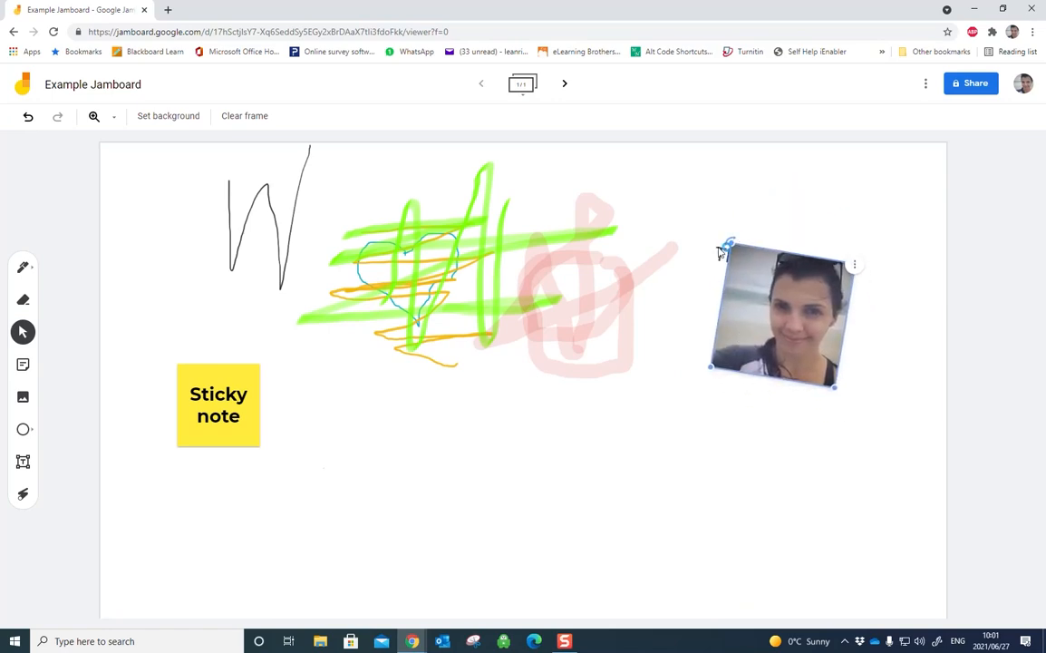
left_click(721, 249)
left_click_drag(713, 242, 722, 321)
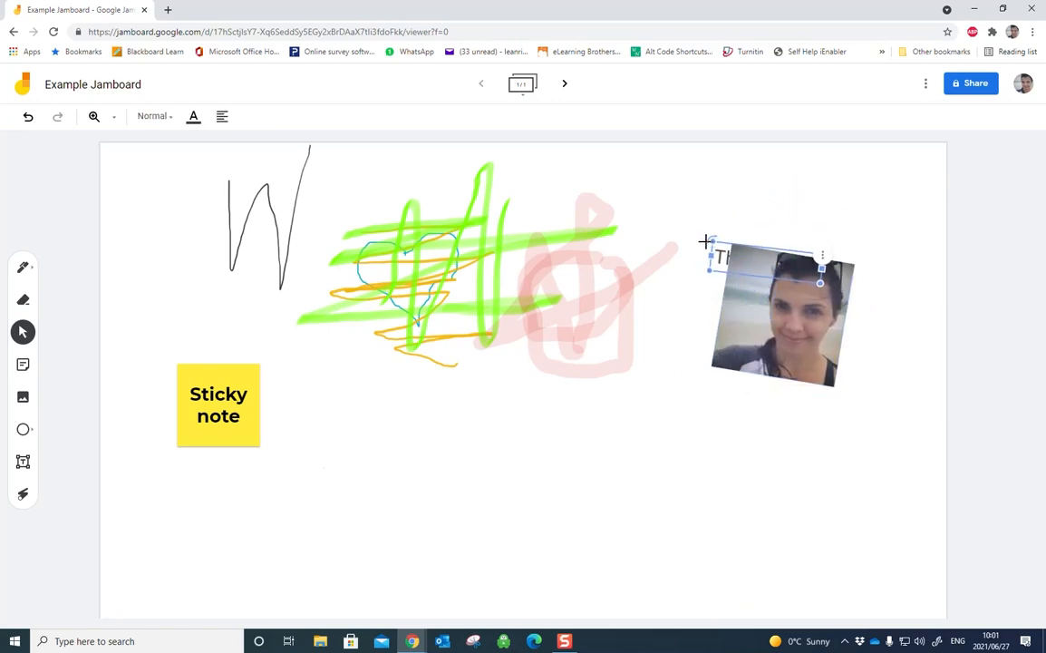
left_click_drag(717, 247, 726, 397)
left_click(707, 437)
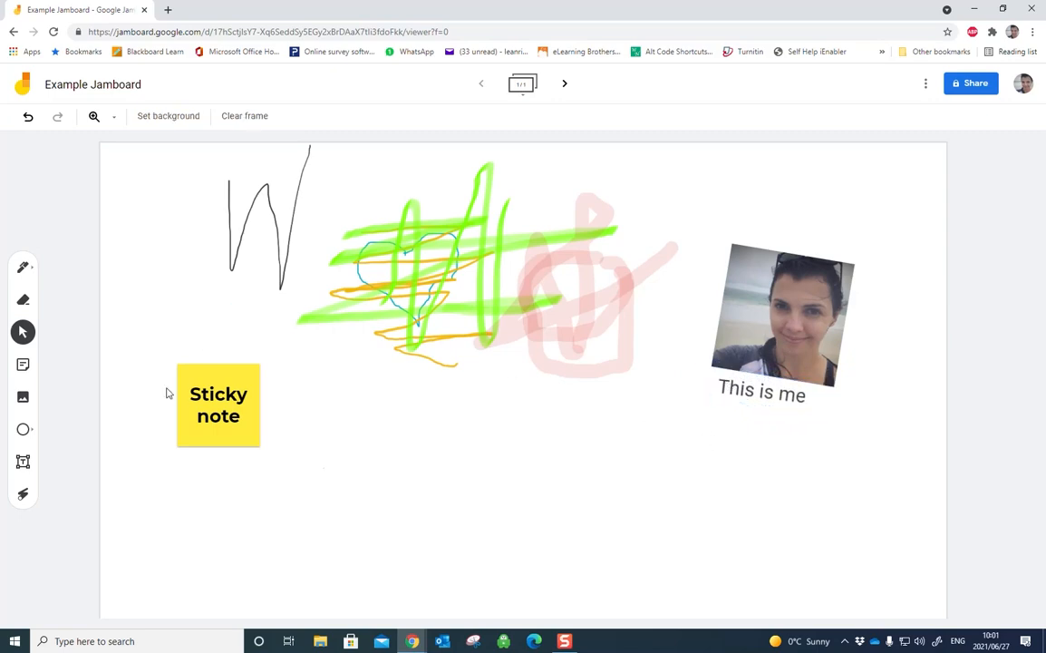
Step: Draw a large triangle in the frame's lower middle area, below the red and green scribbles
left_click(25, 430)
left_click(24, 429)
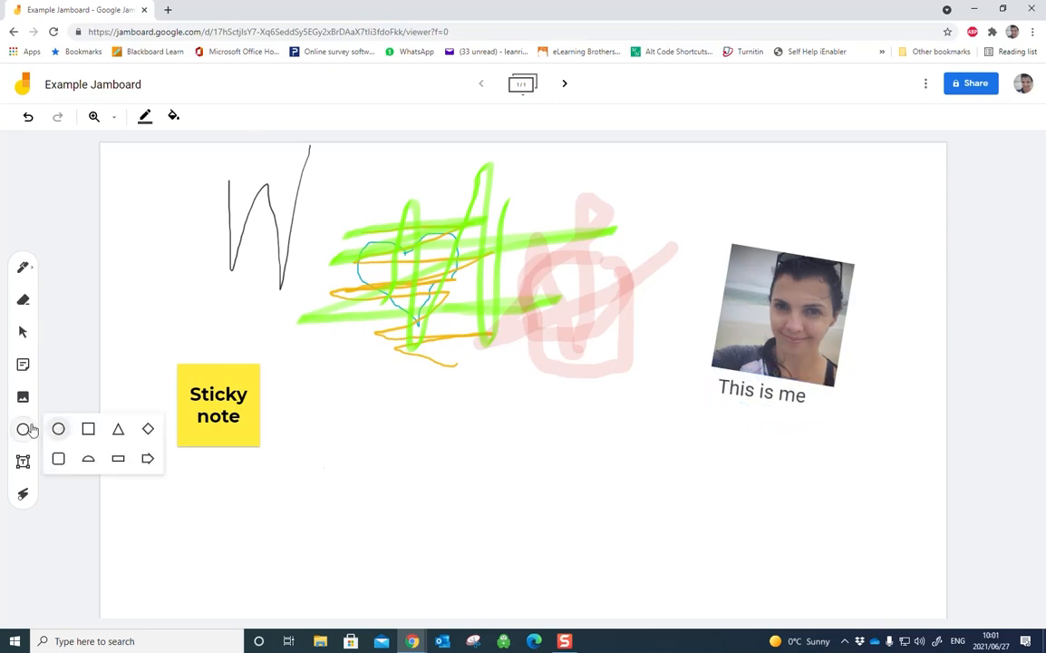
left_click(118, 428)
left_click_drag(521, 417, 695, 564)
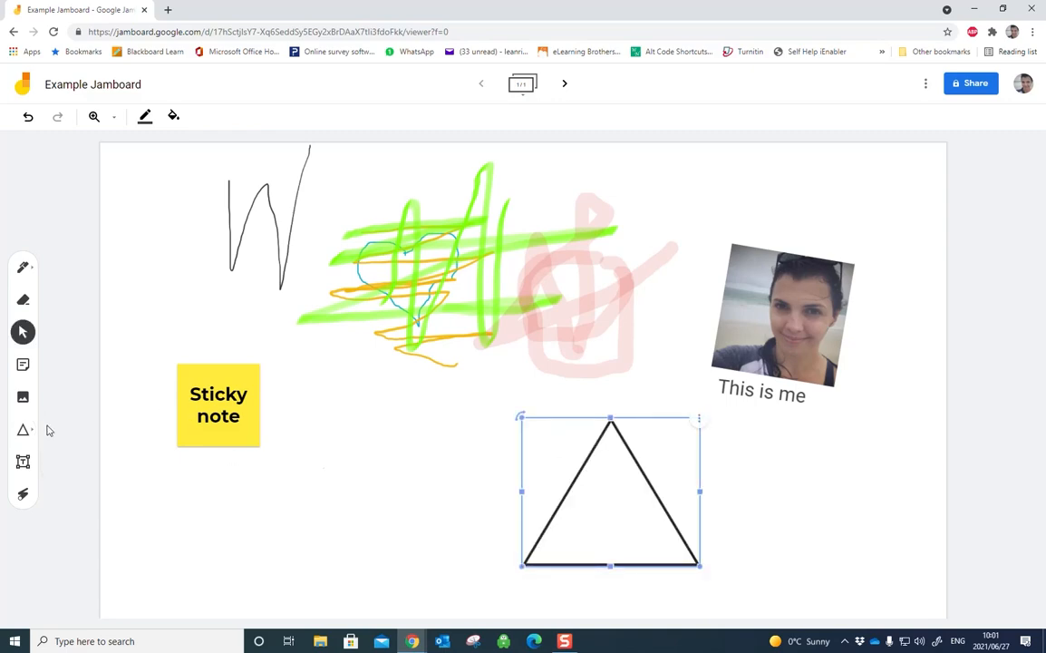
Step: Draw a block arrow shape over the red scribble that points at the photo
left_click(25, 430)
left_click(32, 433)
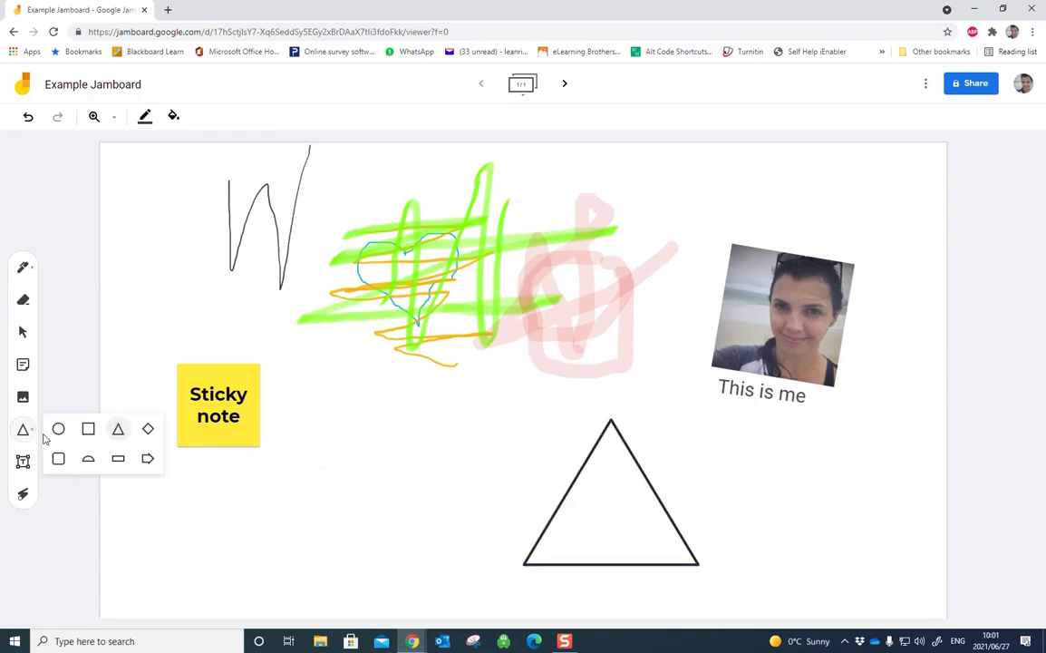
left_click(148, 457)
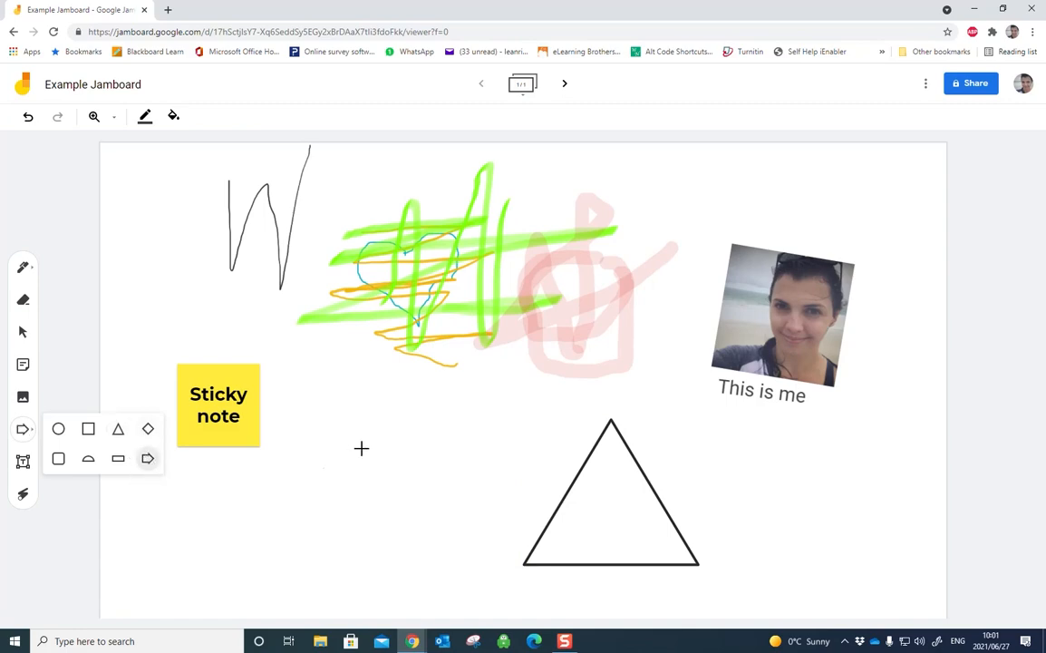
left_click_drag(608, 295, 728, 346)
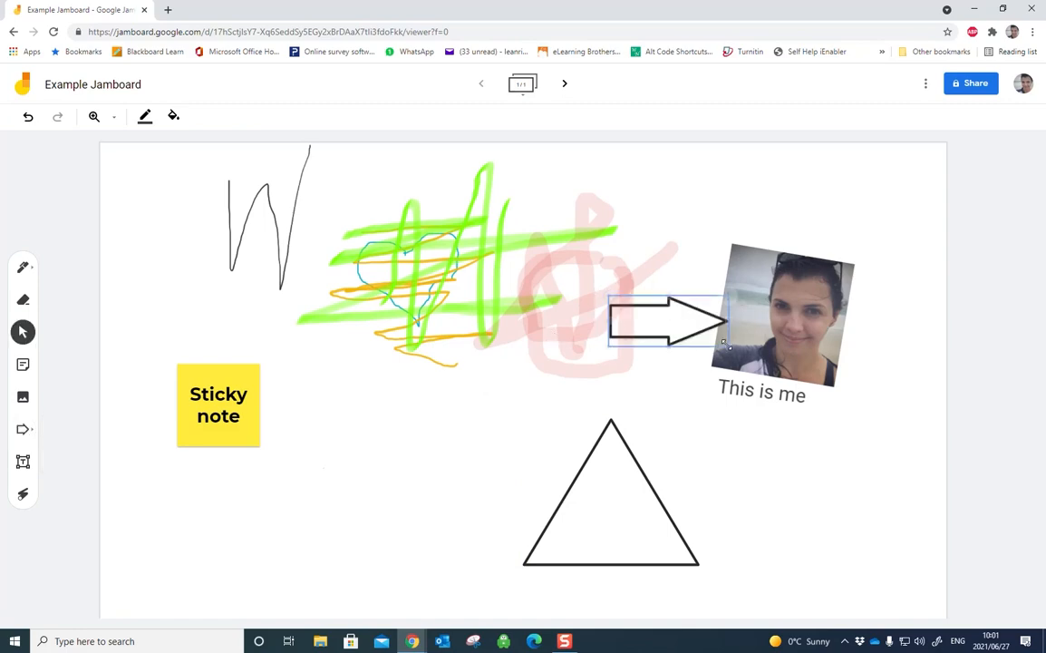
Step: Use the Laser to trace temporary strokes beneath the sticky note and beside the photo
left_click(23, 495)
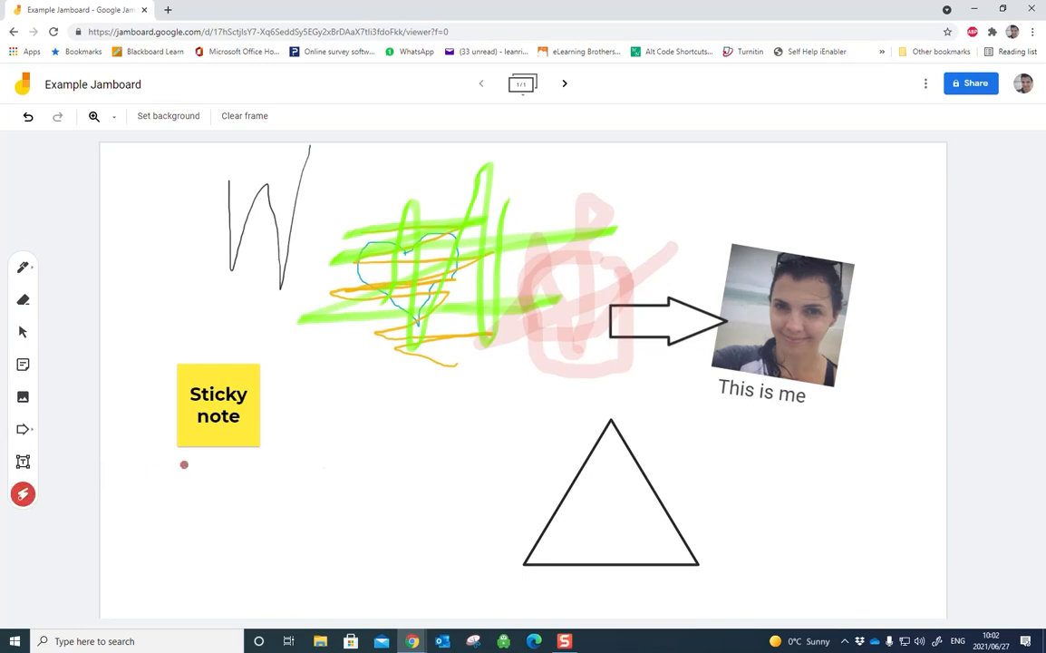
mouse_move(184, 464)
left_mouse_down()
mouse_move(450, 478)
mouse_move(357, 401)
mouse_move(407, 412)
left_mouse_up()
mouse_move(688, 225)
left_mouse_down()
mouse_move(752, 243)
mouse_move(718, 291)
left_mouse_up()
Step: Try the black Chalkboard background and the white grid background on the frame
left_click(172, 116)
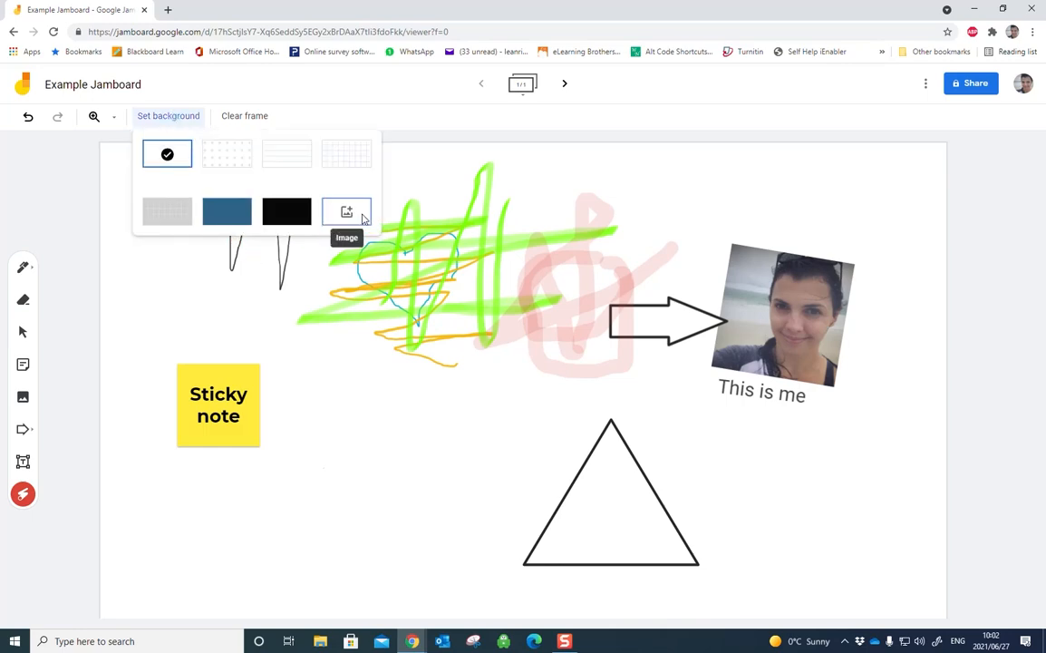
left_click(286, 212)
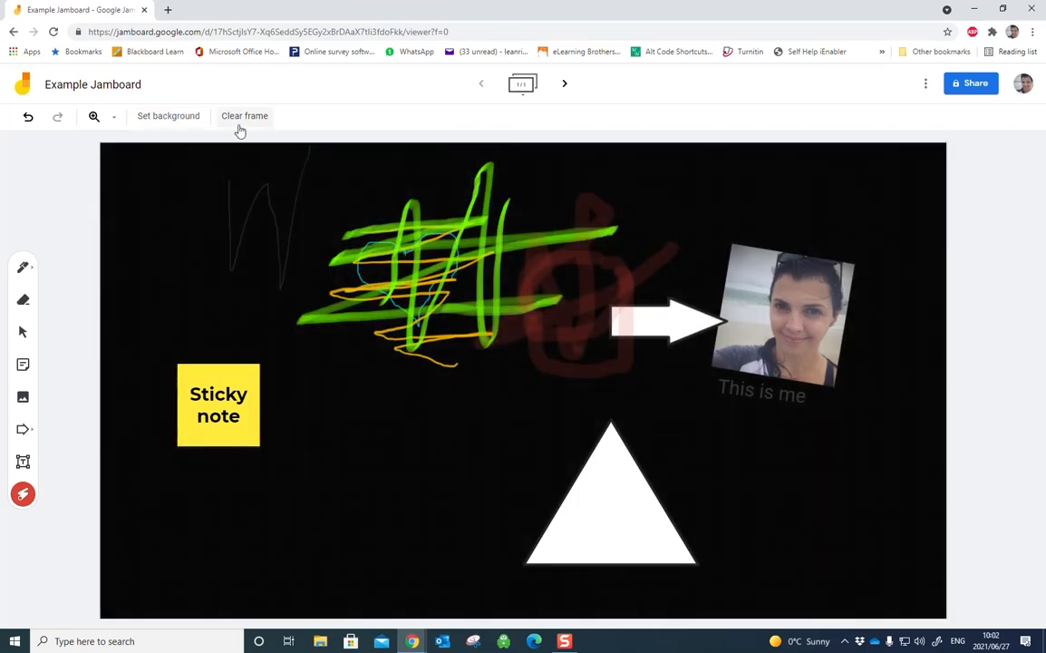
left_click(188, 117)
left_click(346, 154)
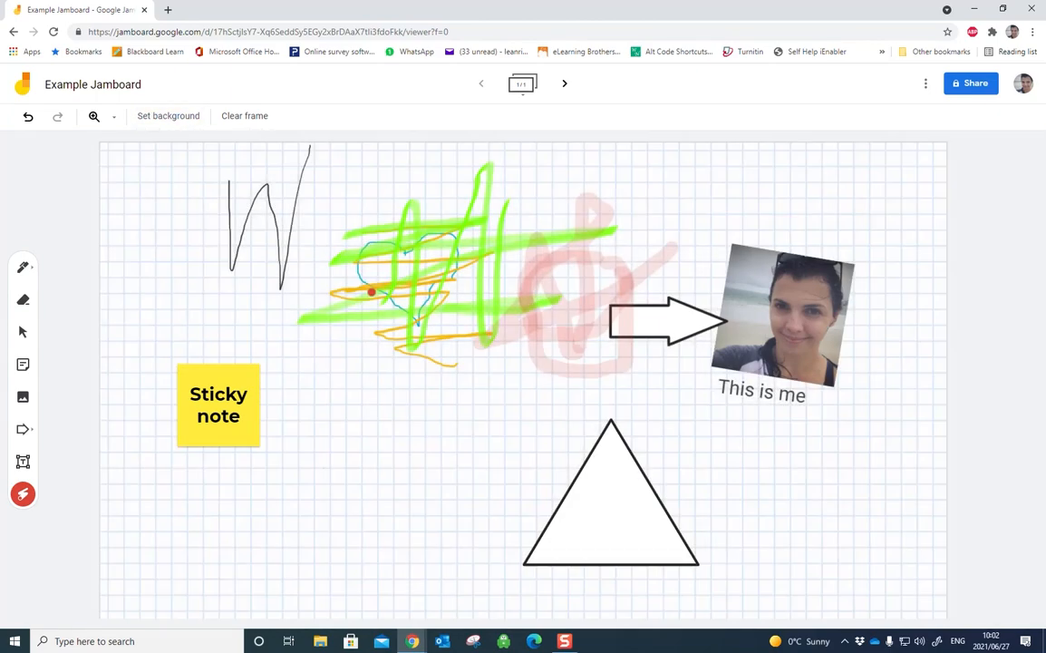
Step: Set the first frame's background to the grey grid and create a second frame
left_click(179, 118)
left_click(164, 214)
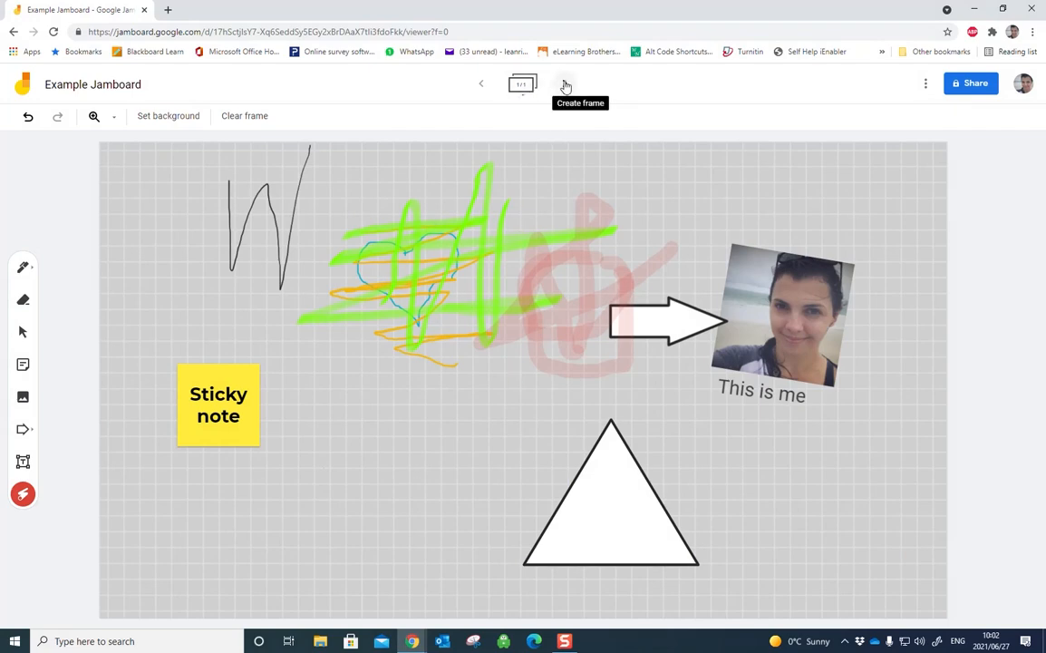
left_click(565, 84)
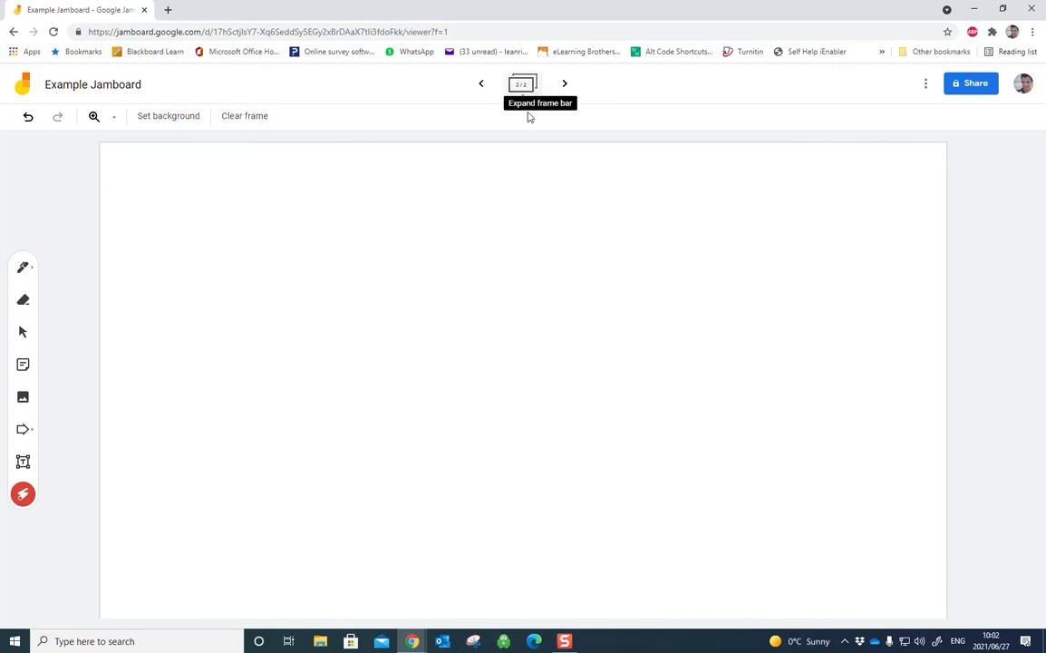
Step: Handwrite a large number 2 with the black pen in the middle of the new blank frame
left_click(23, 396)
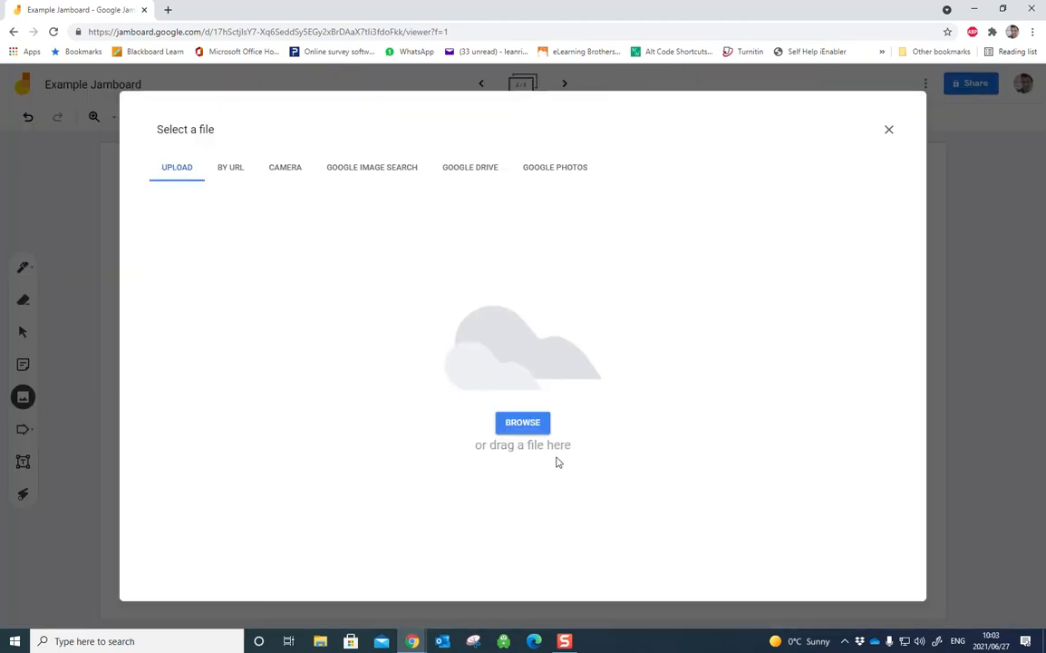
left_click(889, 130)
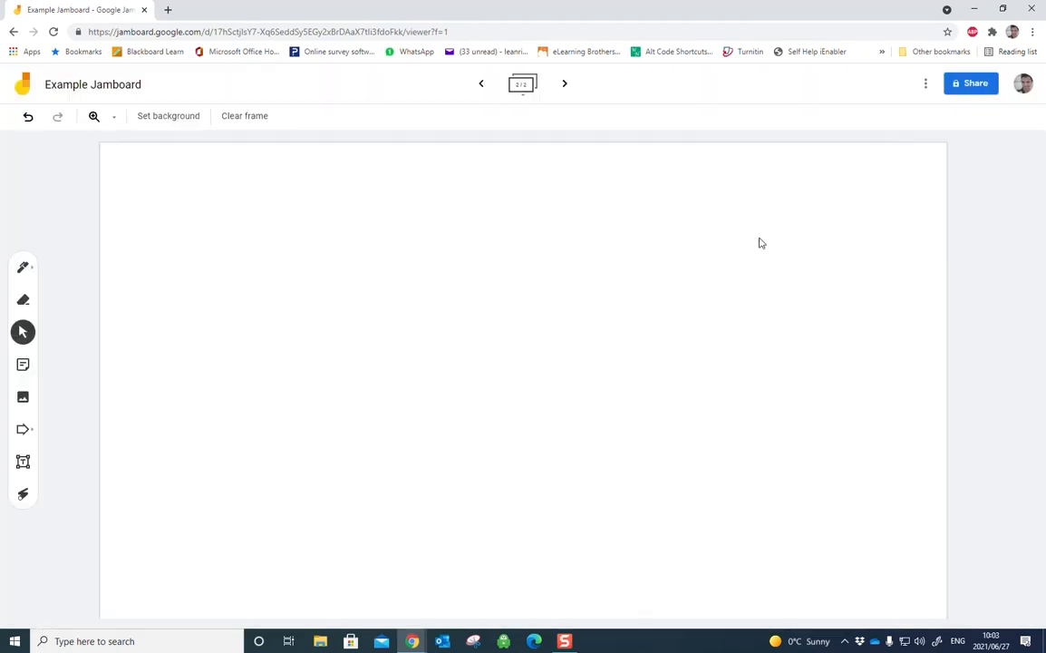
left_click(22, 266)
left_click(23, 266)
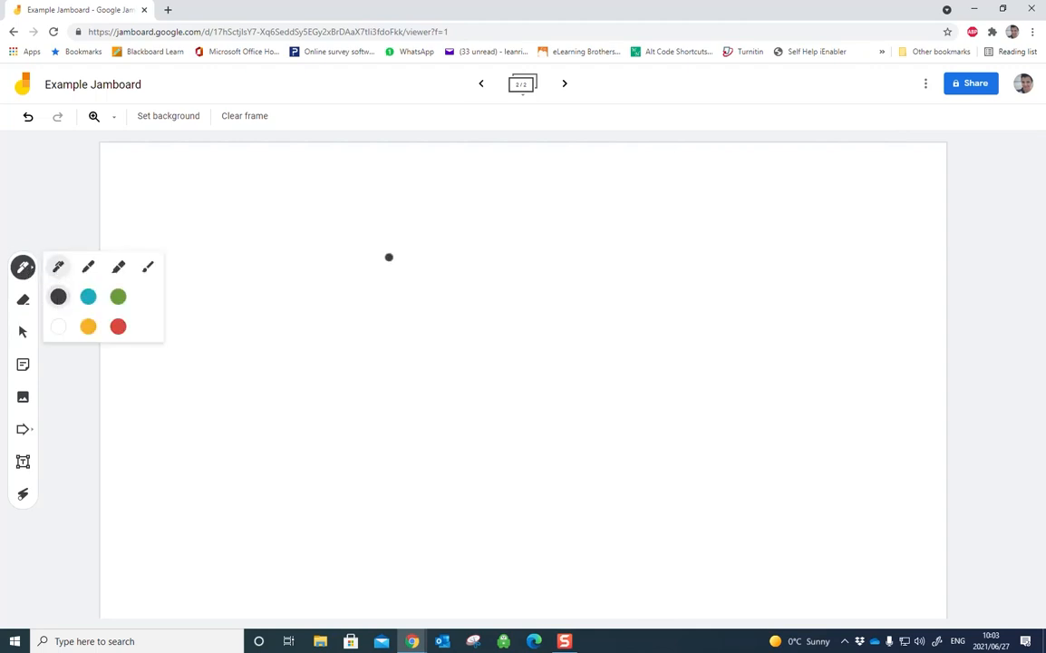
mouse_move(453, 293)
left_mouse_down()
mouse_move(498, 285)
mouse_move(476, 378)
mouse_move(591, 377)
left_mouse_up()
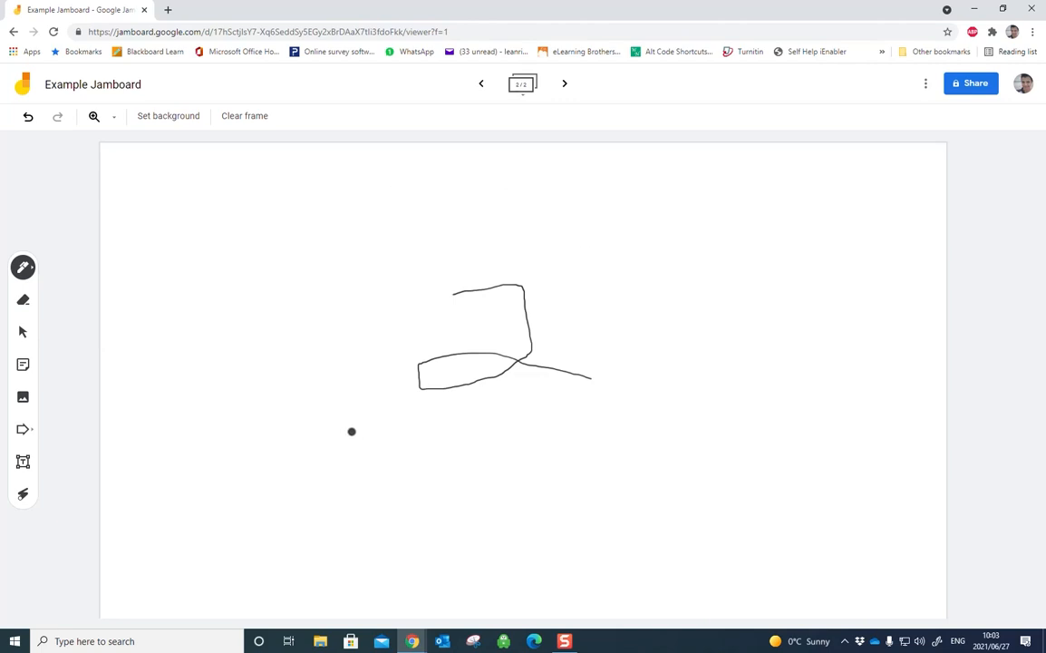
Step: Open the board's sharing options and review the permission settings for editors, viewers and commenters
left_click(970, 85)
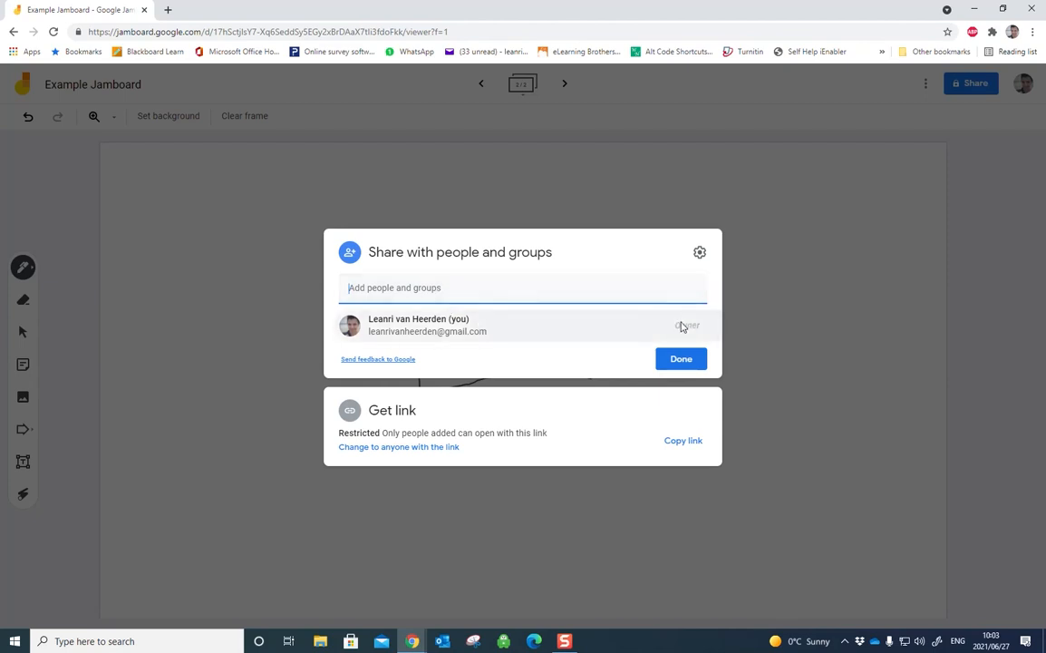
left_click(699, 252)
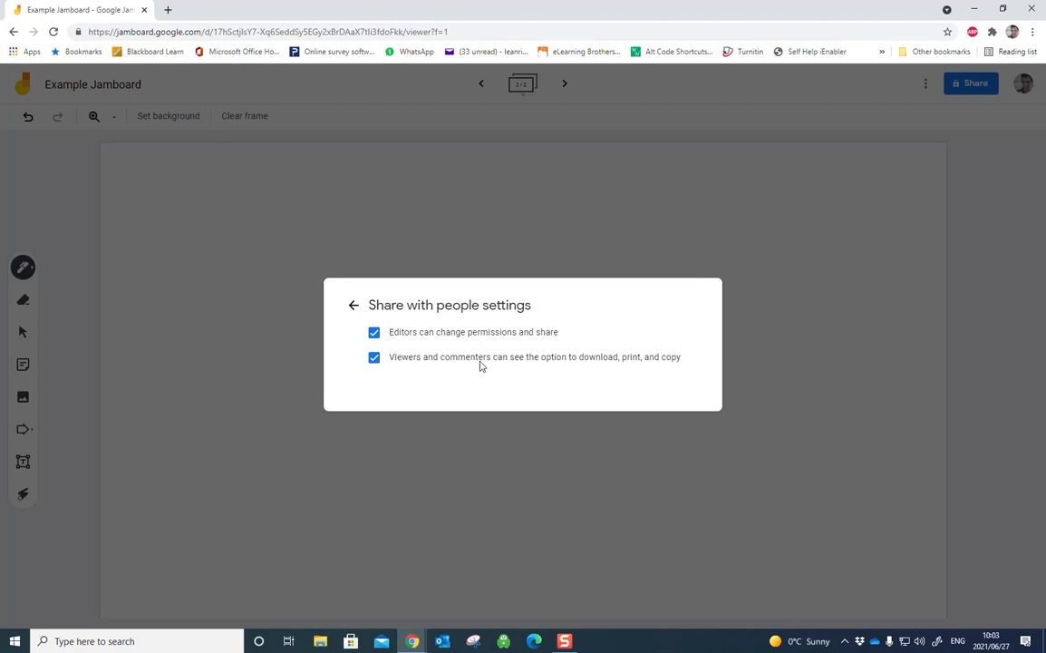
left_click(351, 305)
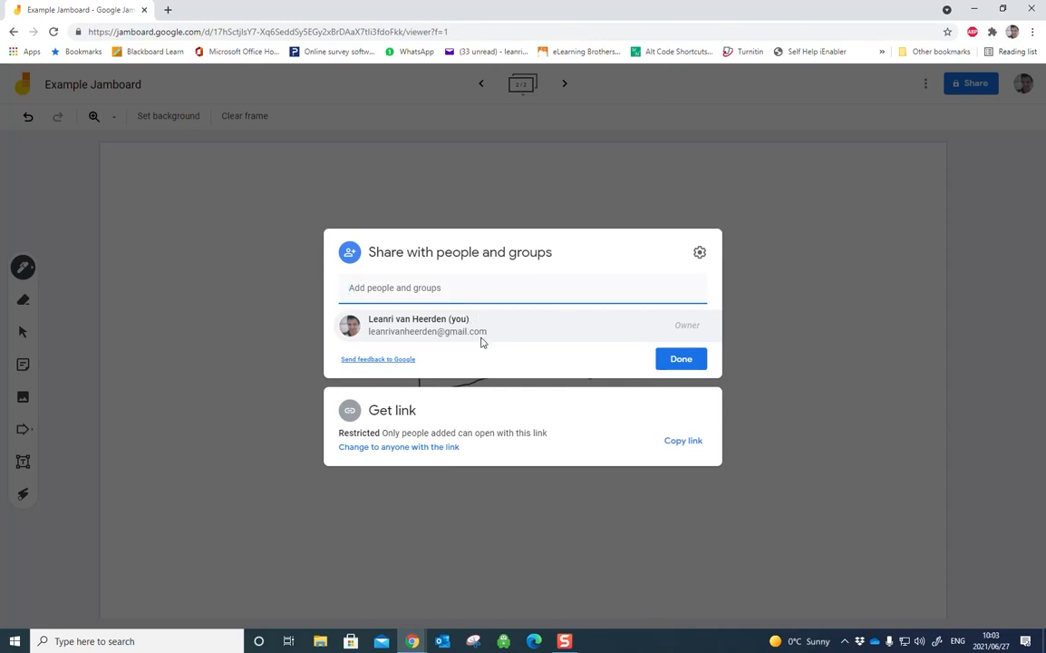
Step: Change the board's link access to anyone with the link, dismiss the sharing tip, and set the link role to Editor
left_click(365, 449)
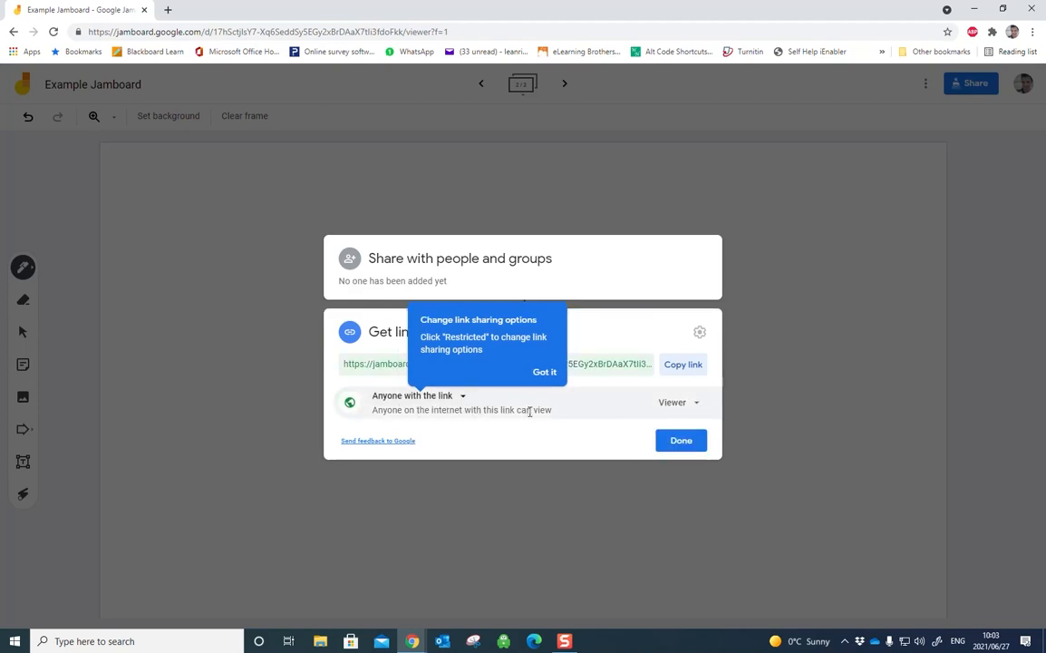
left_click_drag(520, 414, 549, 411)
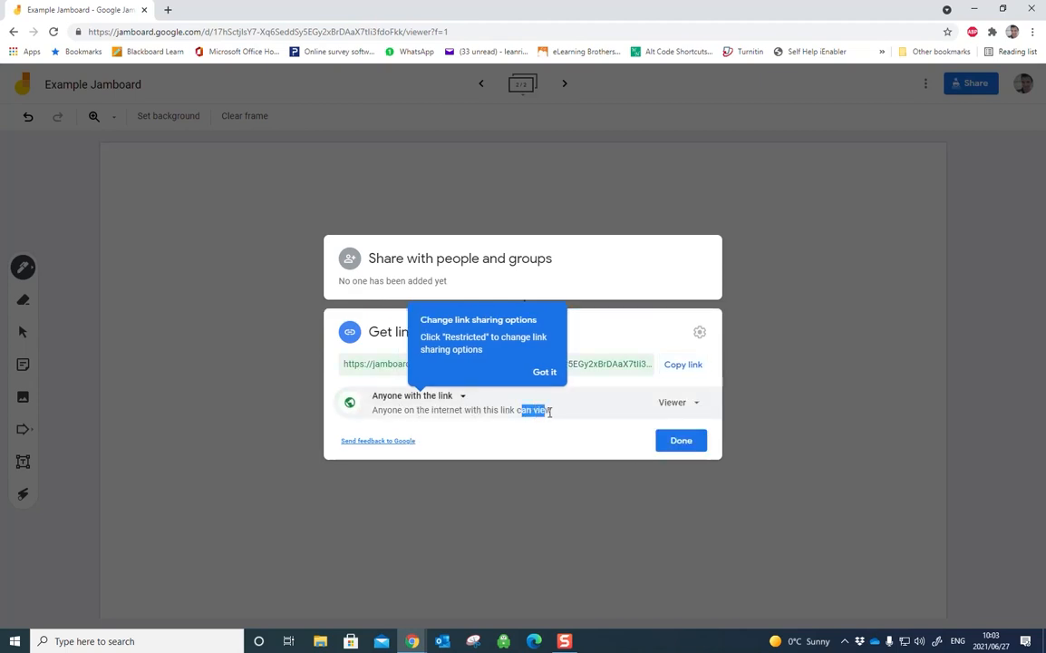
left_click(462, 397)
left_click(554, 376)
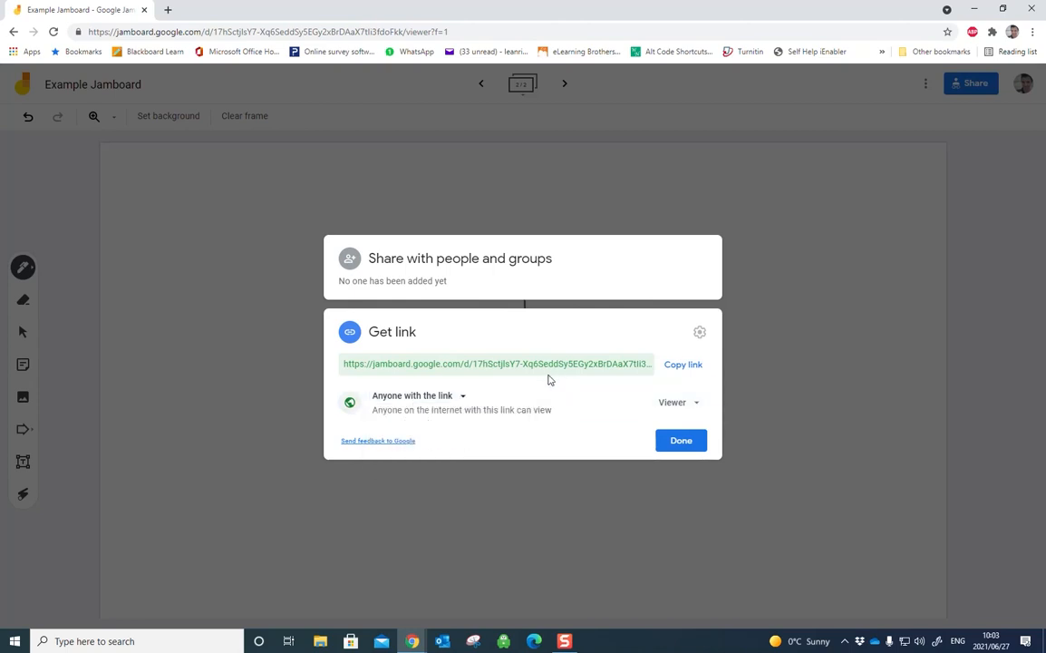
left_click(673, 406)
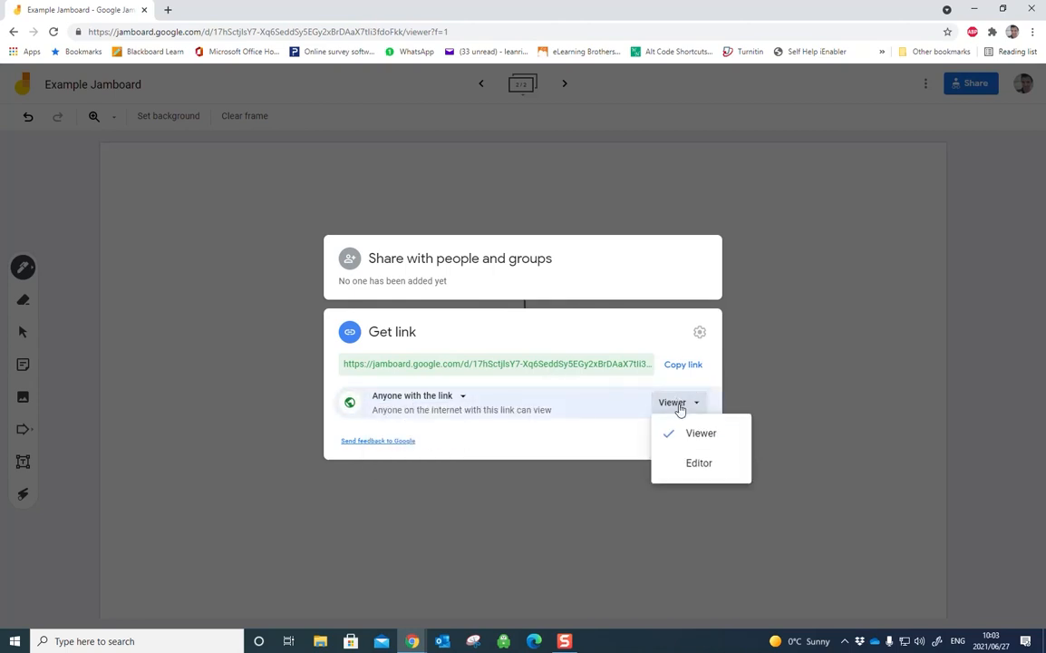
left_click(694, 464)
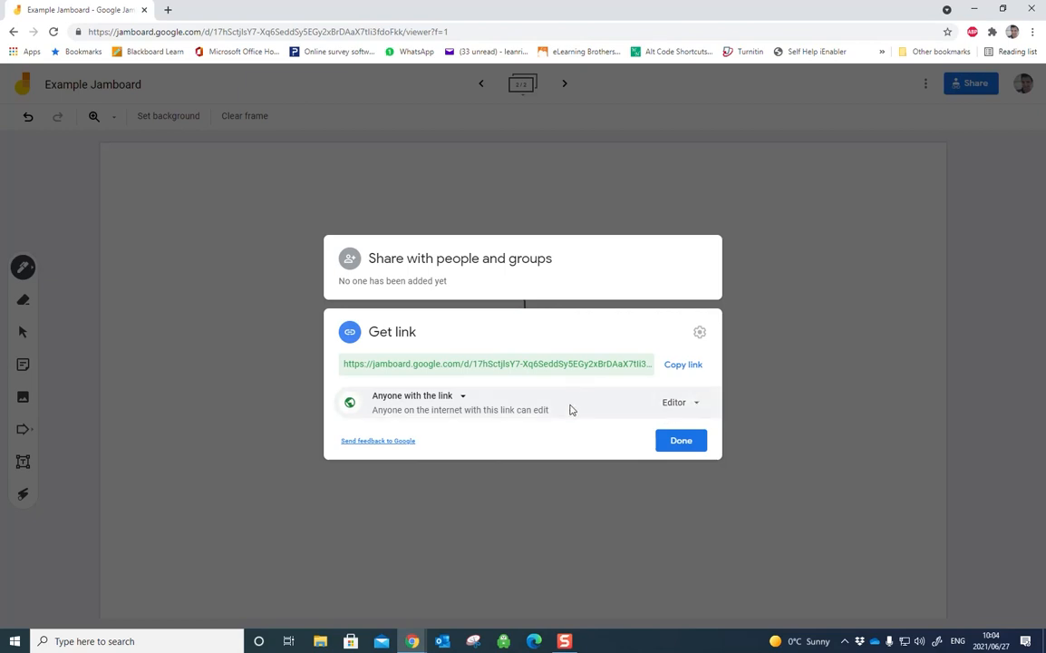
Step: Copy the board's sharing link and open it in a new browser tab
left_click(682, 368)
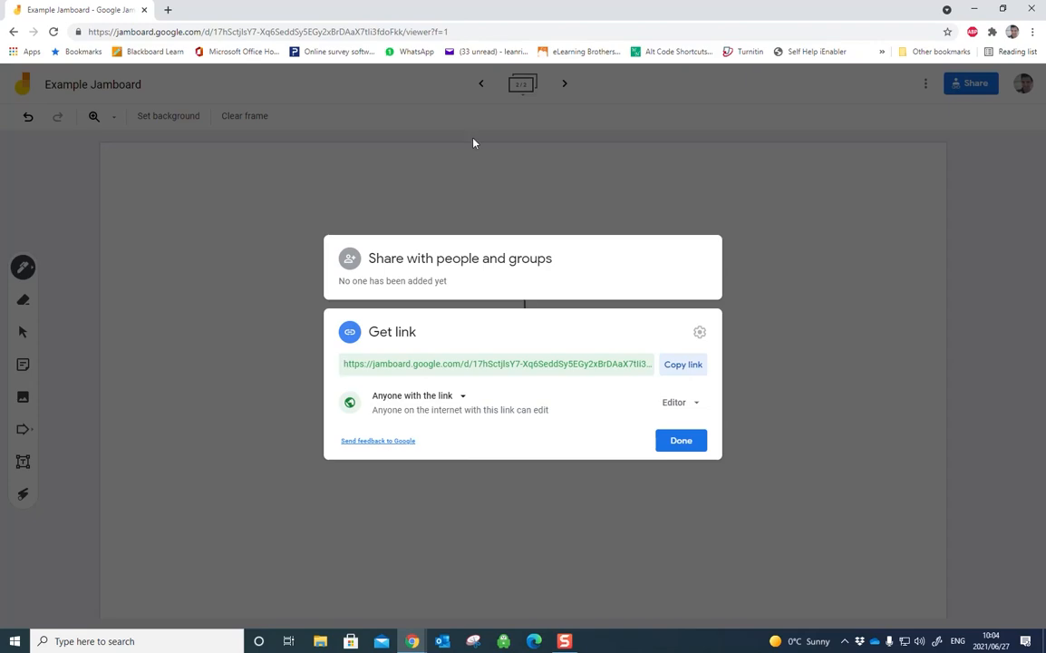
left_click(169, 10)
key("ctrl+v")
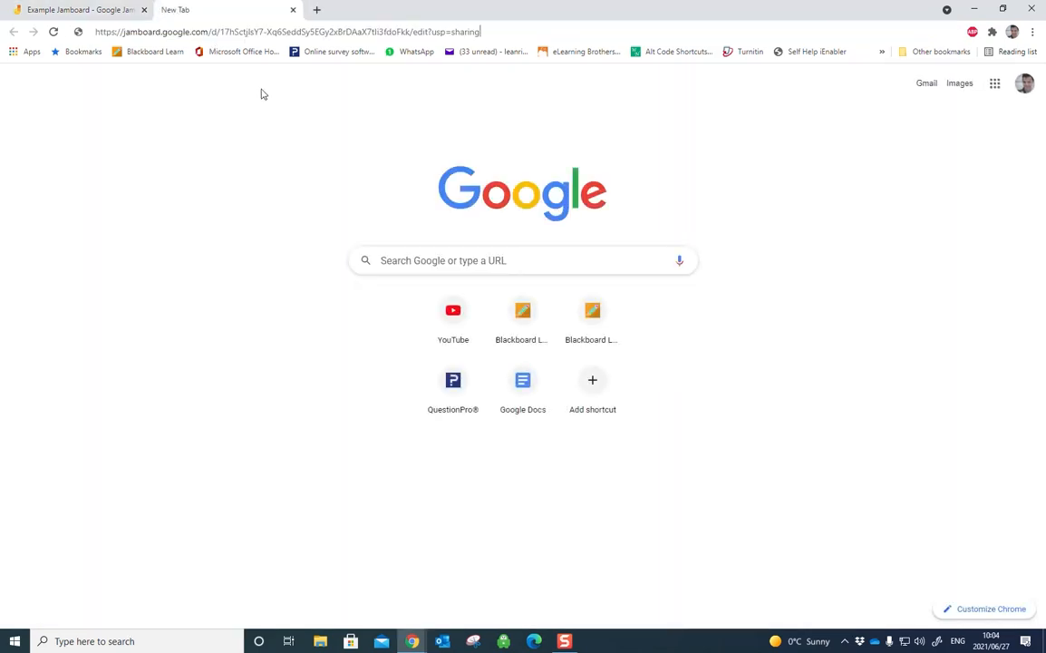
key("Return")
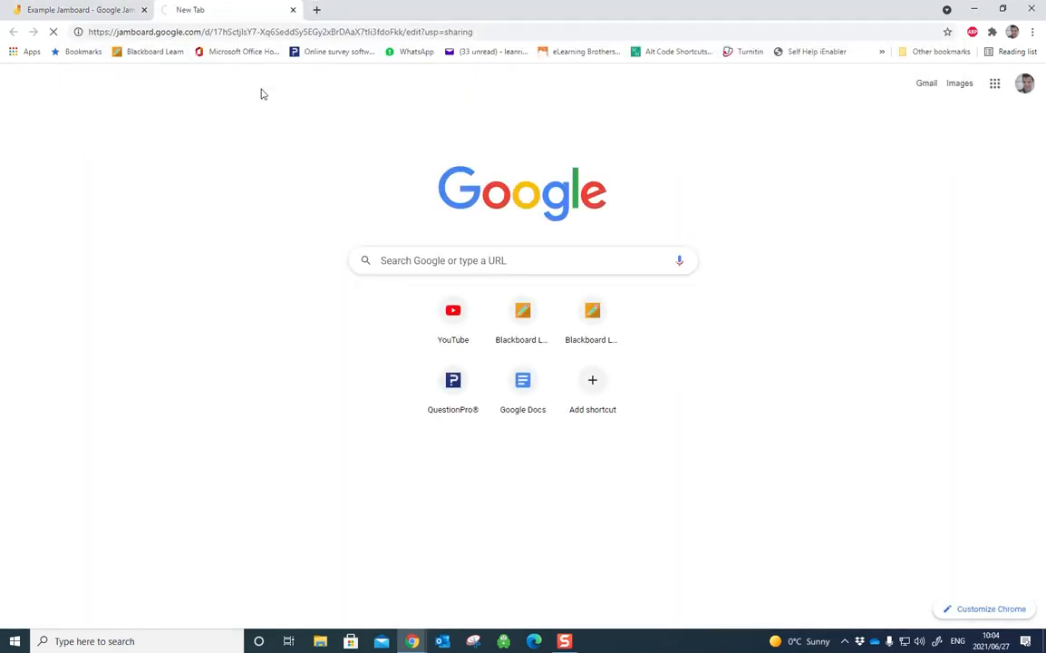